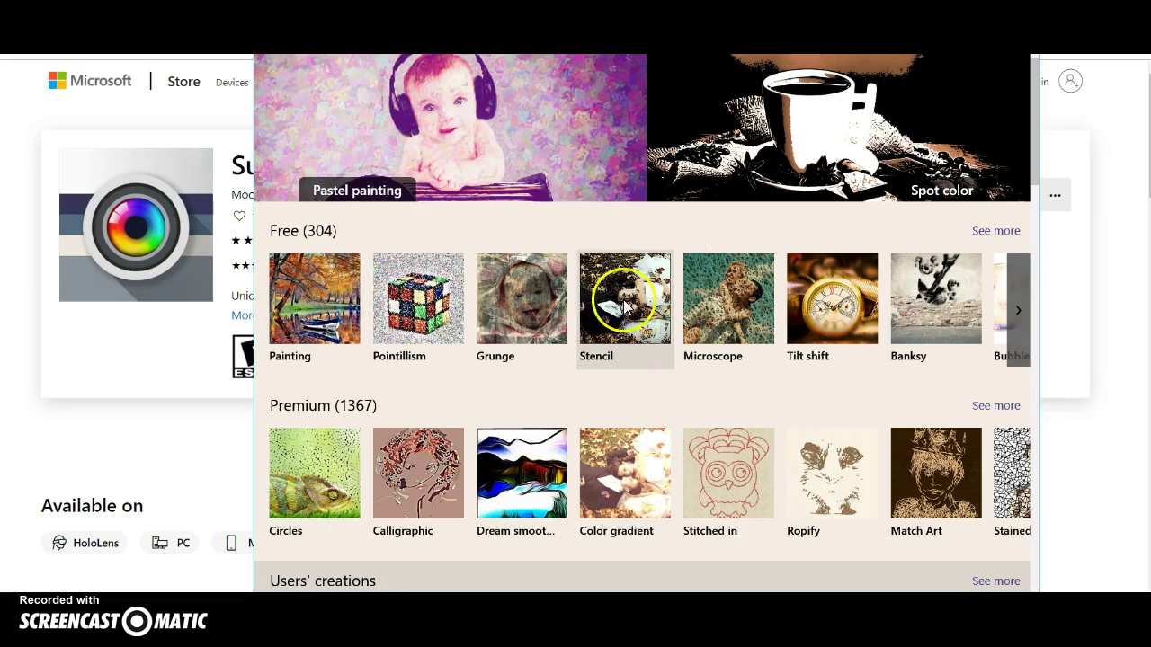
Browse the effect categories on the home page down to Frames and Bokeh and back to Filters.
{"action": "scroll", "coordinate": [531, 266], "scroll_direction": "down", "scroll_amount": 3}
{"action": "scroll", "coordinate": [532, 279], "scroll_direction": "down", "scroll_amount": 7}
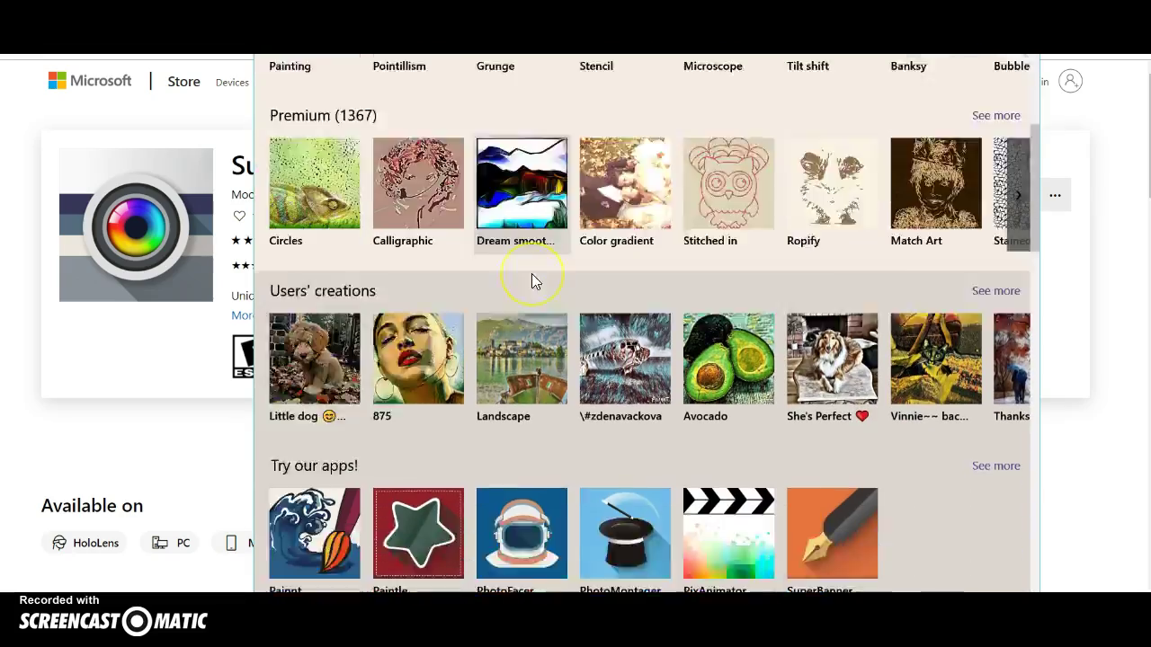
{"action": "scroll", "coordinate": [531, 279], "scroll_direction": "down", "scroll_amount": 8}
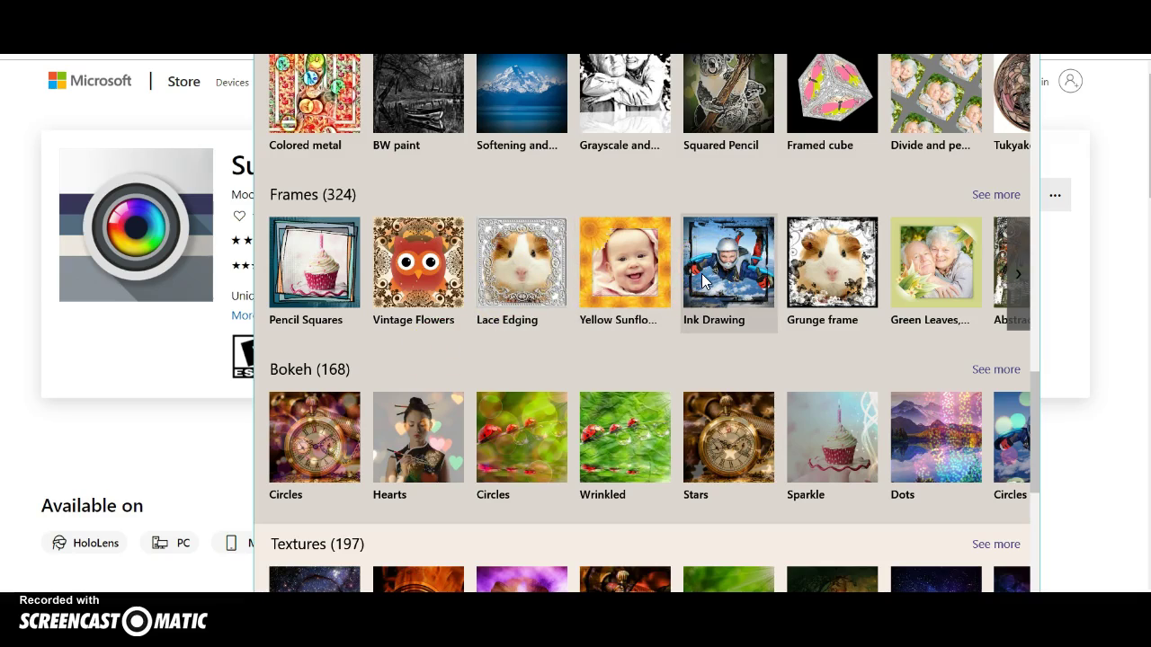
{"action": "left_click", "coordinate": [635, 287]}
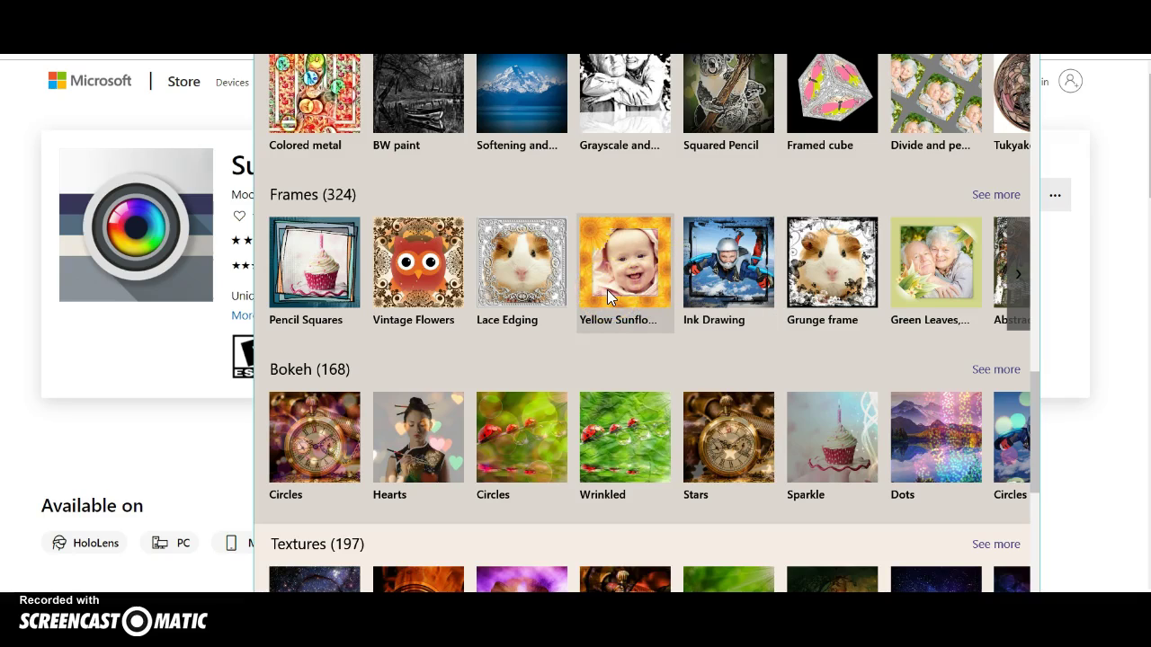
{"action": "scroll", "coordinate": [606, 290], "scroll_direction": "up", "scroll_amount": 7}
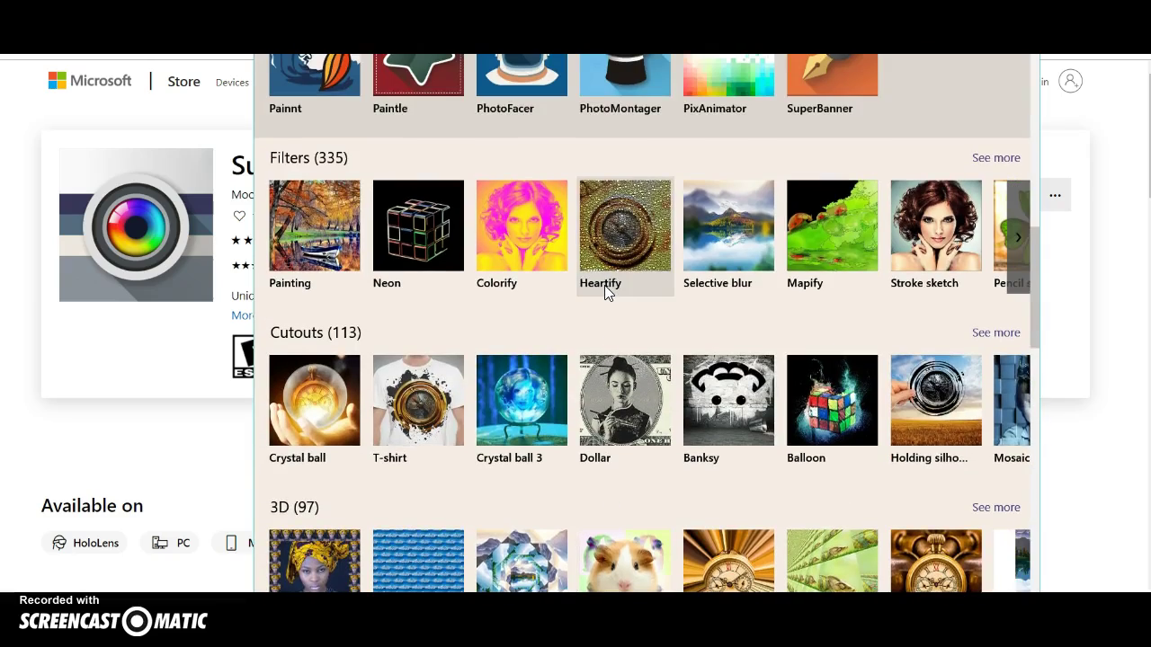
{"action": "scroll", "coordinate": [604, 285], "scroll_direction": "up", "scroll_amount": 1}
{"action": "scroll", "coordinate": [604, 284], "scroll_direction": "down", "scroll_amount": 2}
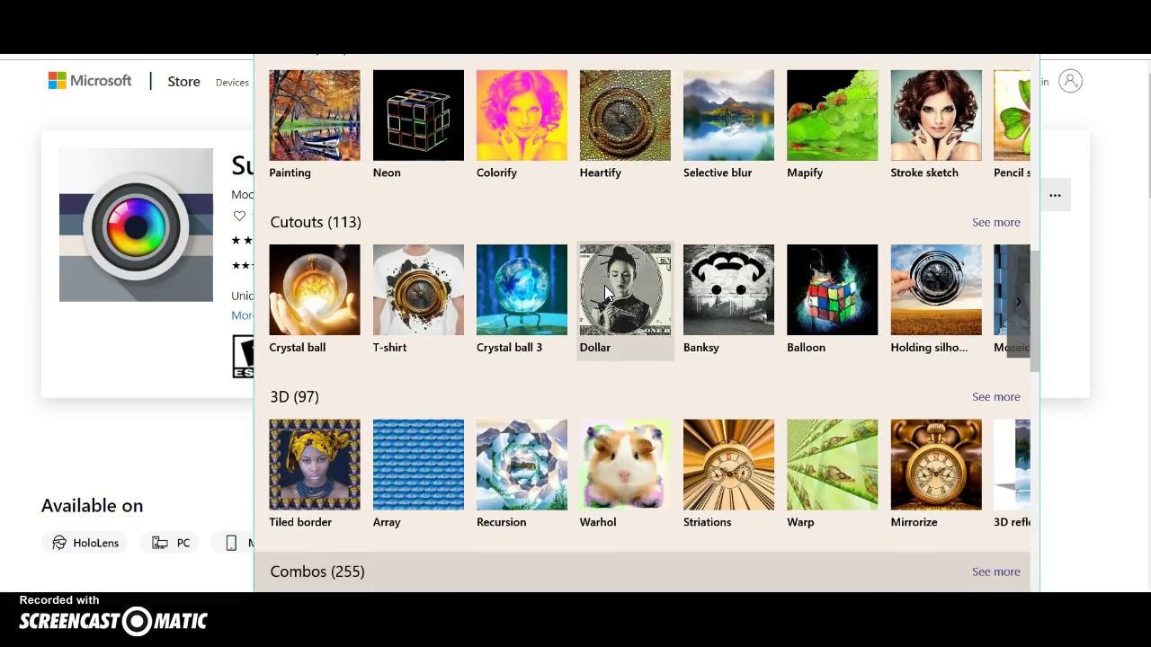
{"action": "scroll", "coordinate": [604, 285], "scroll_direction": "up", "scroll_amount": 3}
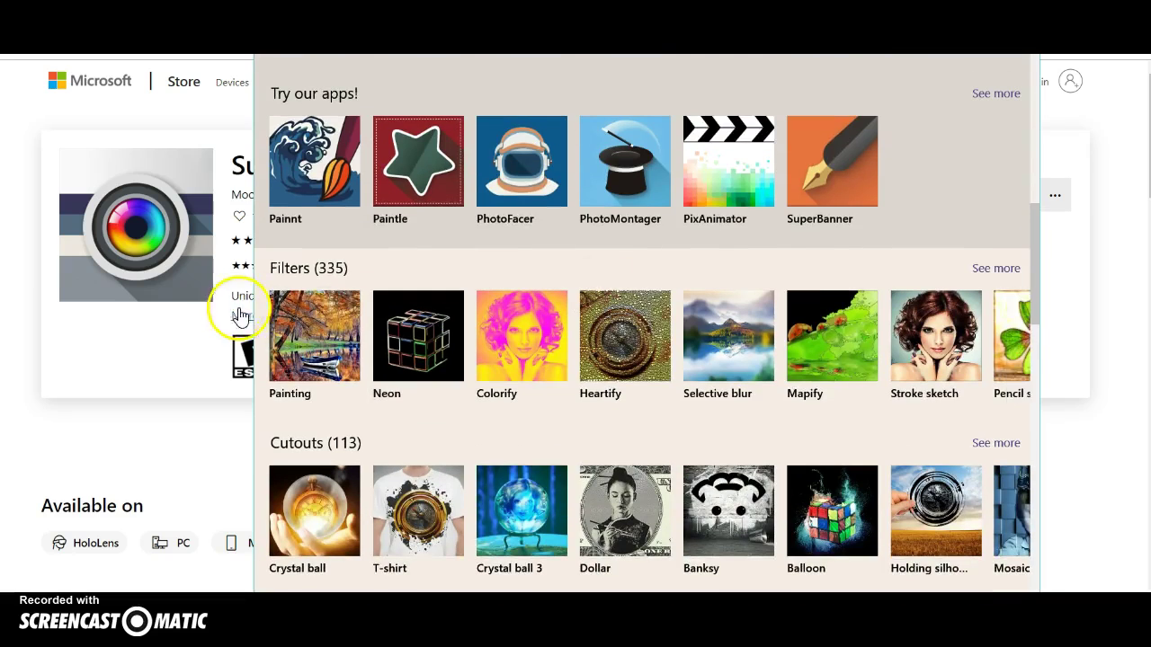
Open the Painting effect from Filters and load the gallery photo "Witchy Mystery 2 green background".
{"action": "left_click", "coordinate": [319, 354]}
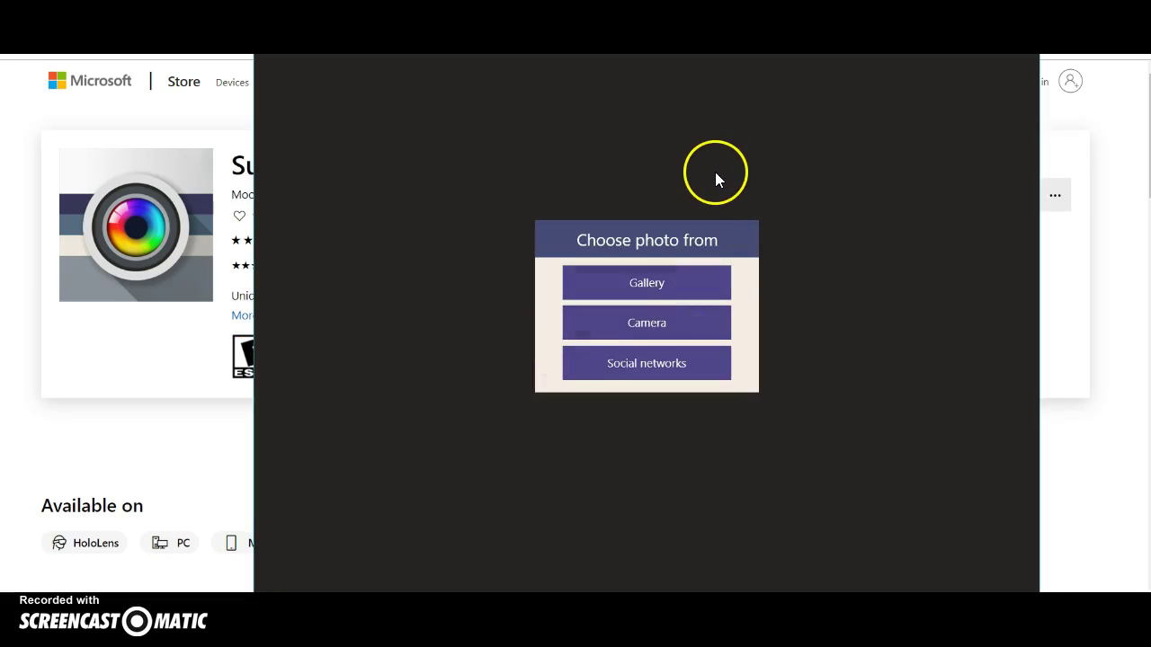
{"action": "left_click", "coordinate": [644, 284]}
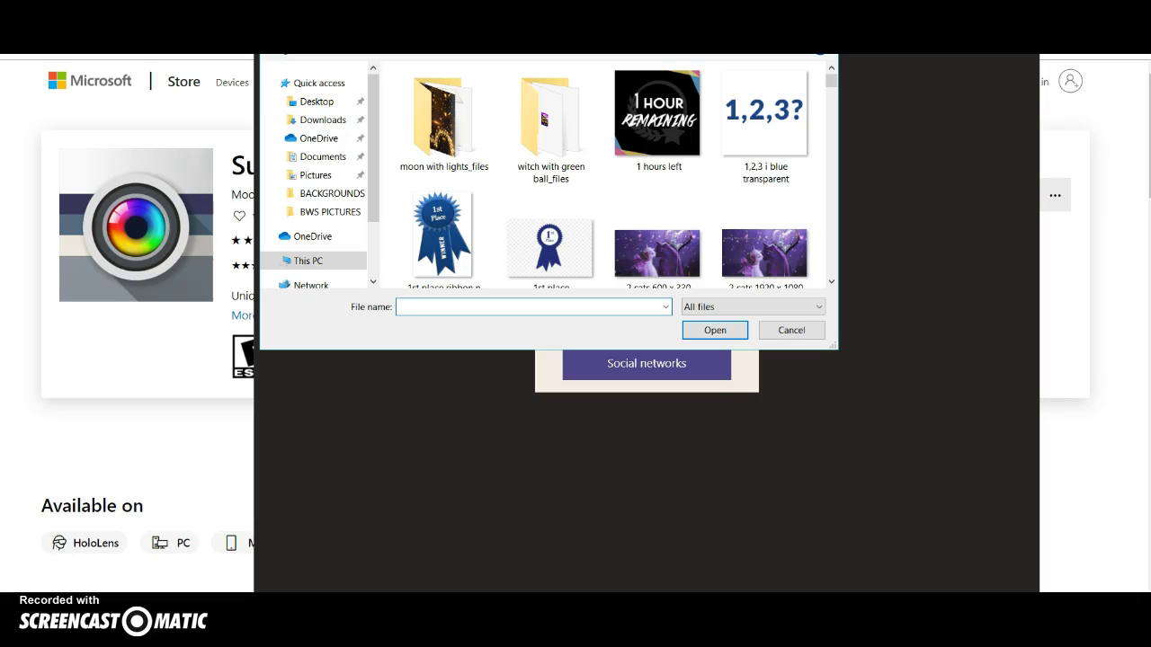
{"action": "left_click", "coordinate": [328, 83]}
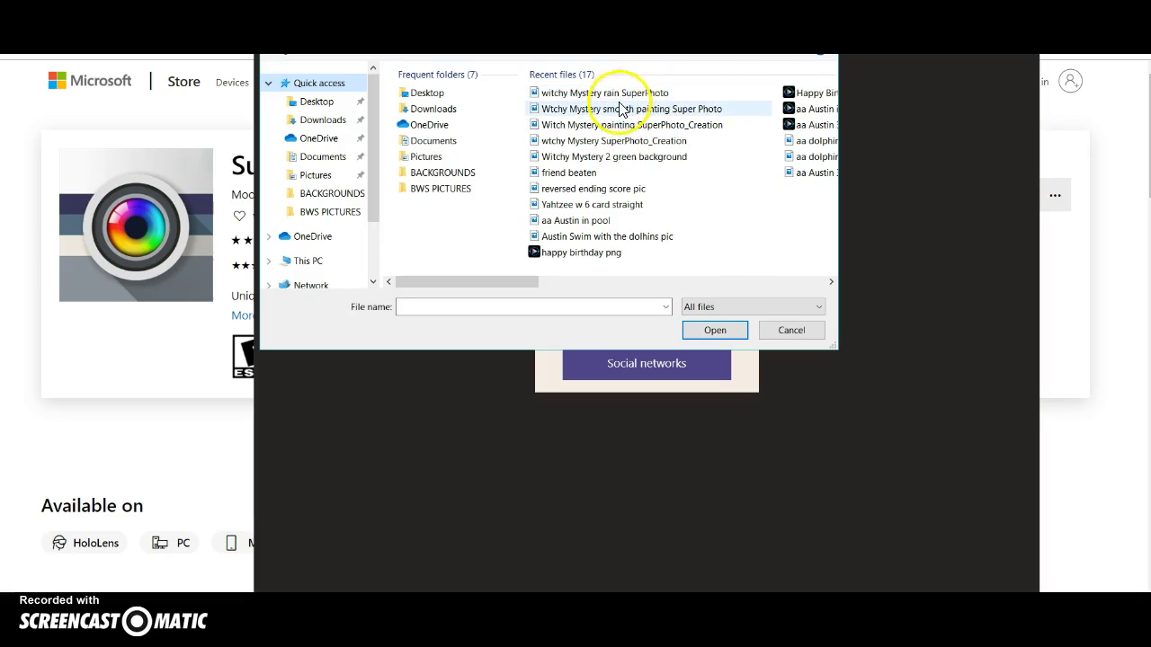
{"action": "left_click", "coordinate": [618, 158]}
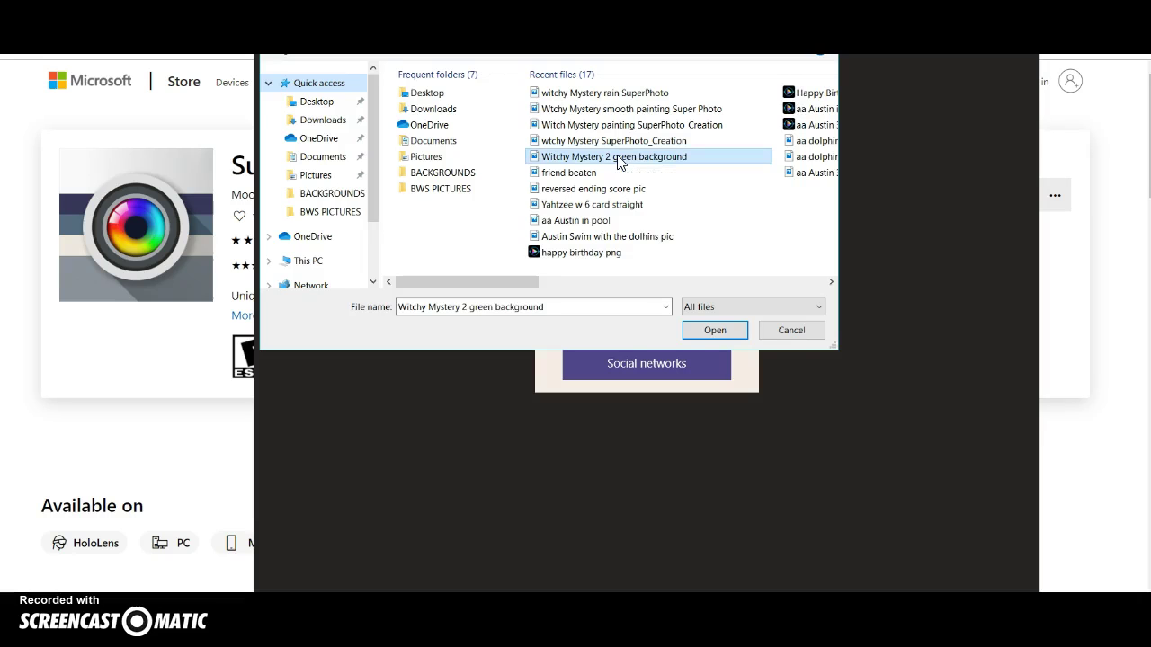
{"action": "left_click", "coordinate": [716, 330]}
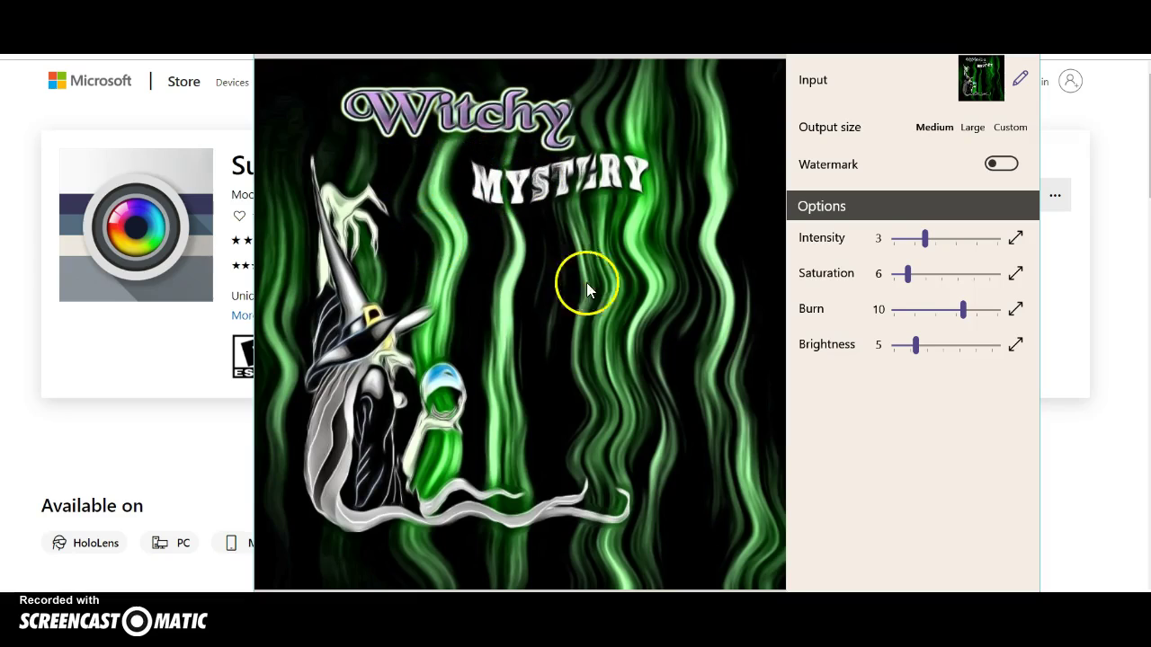
Configure the Painting effect with a custom 1000x1000 output size, intensity 1, saturation 29, burn 1 and brightness 16.
{"action": "left_click", "coordinate": [1009, 128]}
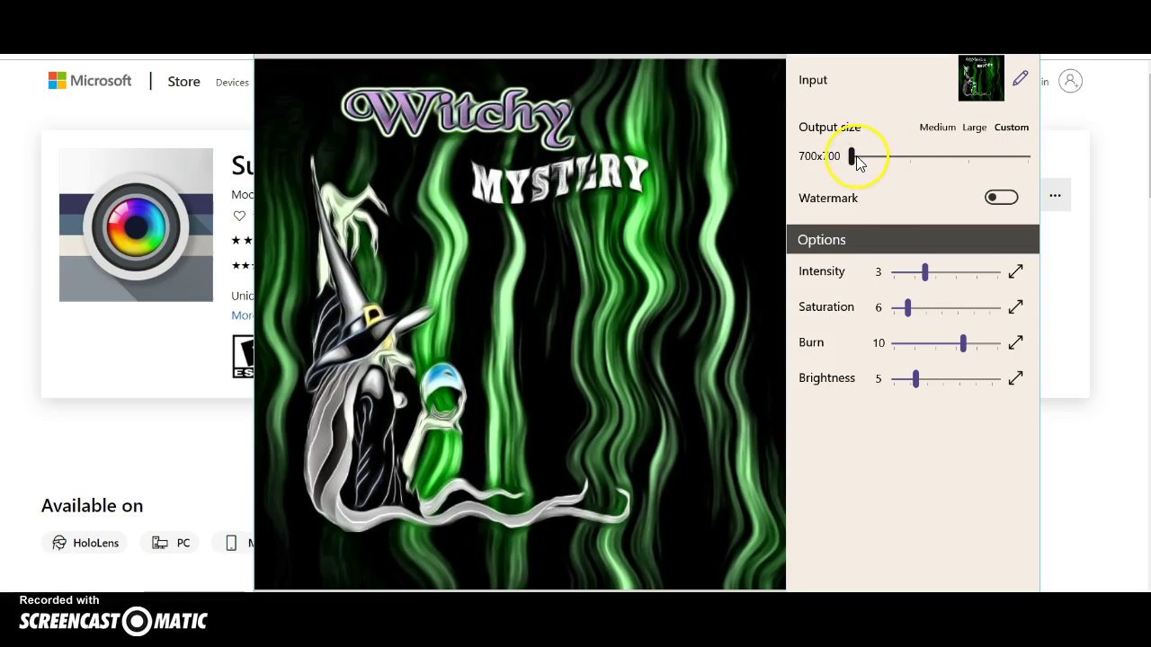
{"action": "left_click_drag", "start_coordinate": [856, 158], "coordinate": [1048, 159]}
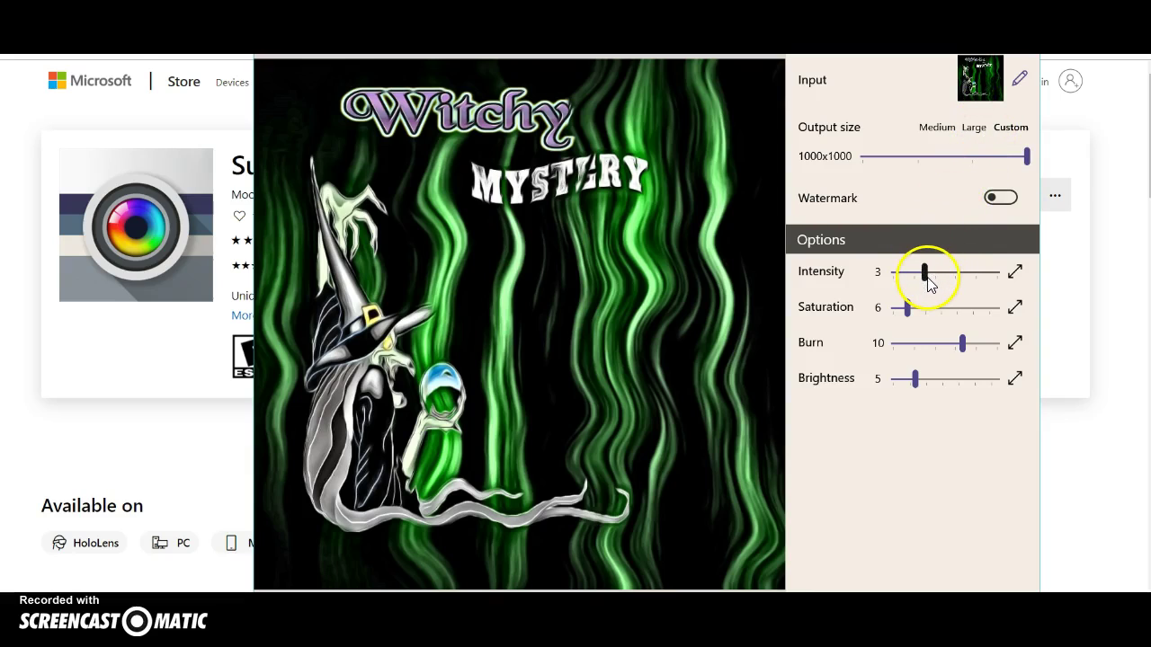
{"action": "left_click_drag", "start_coordinate": [928, 282], "coordinate": [904, 282]}
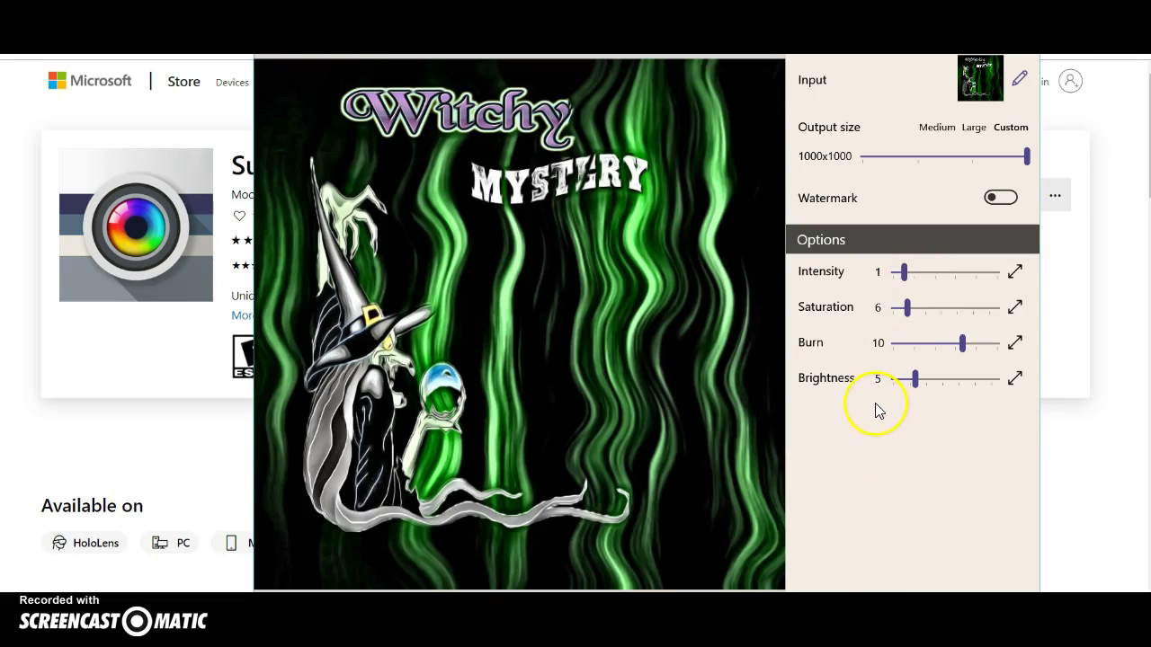
{"action": "left_click_drag", "start_coordinate": [907, 314], "coordinate": [967, 307]}
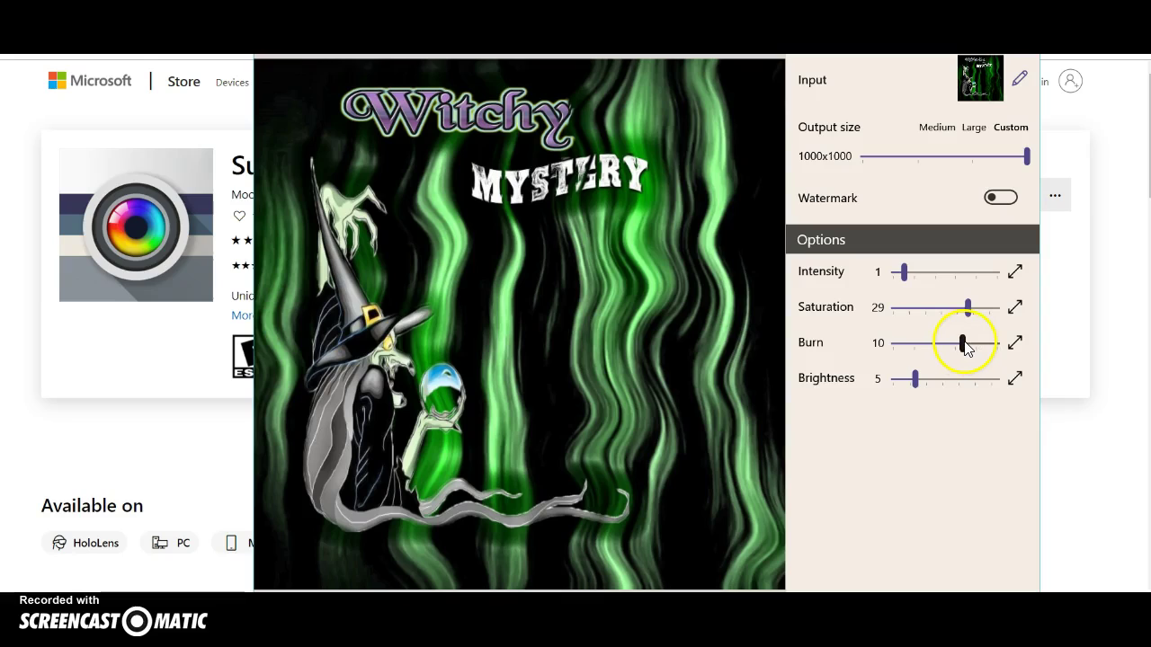
{"action": "left_click_drag", "start_coordinate": [955, 341], "coordinate": [900, 344]}
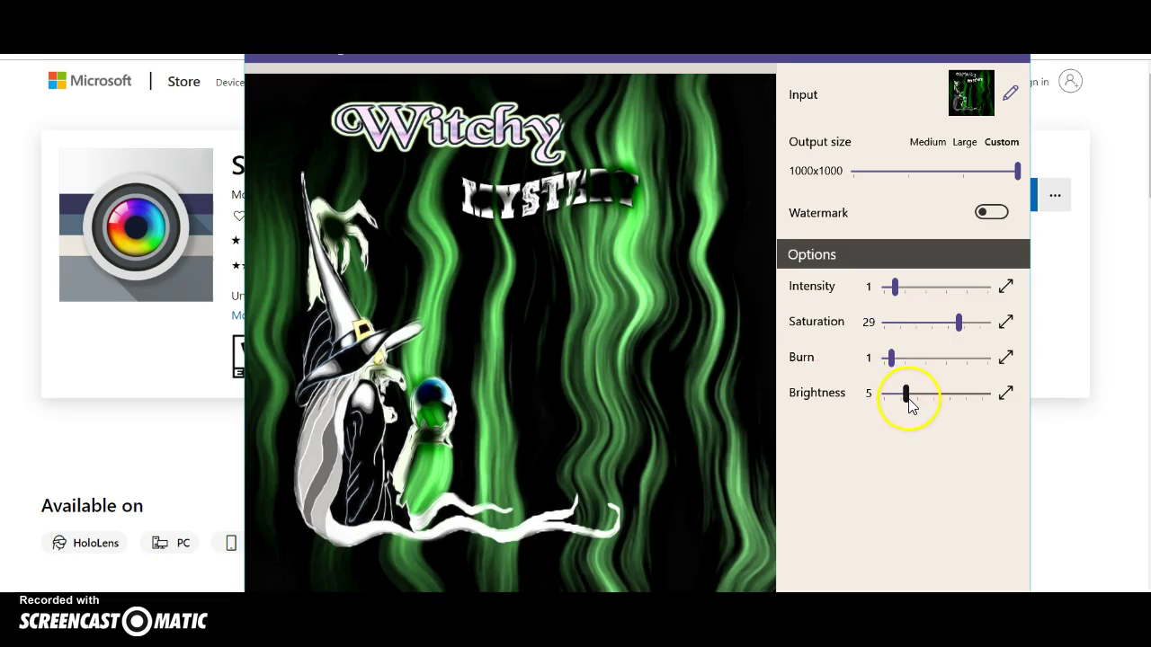
{"action": "left_click_drag", "start_coordinate": [915, 395], "coordinate": [966, 392]}
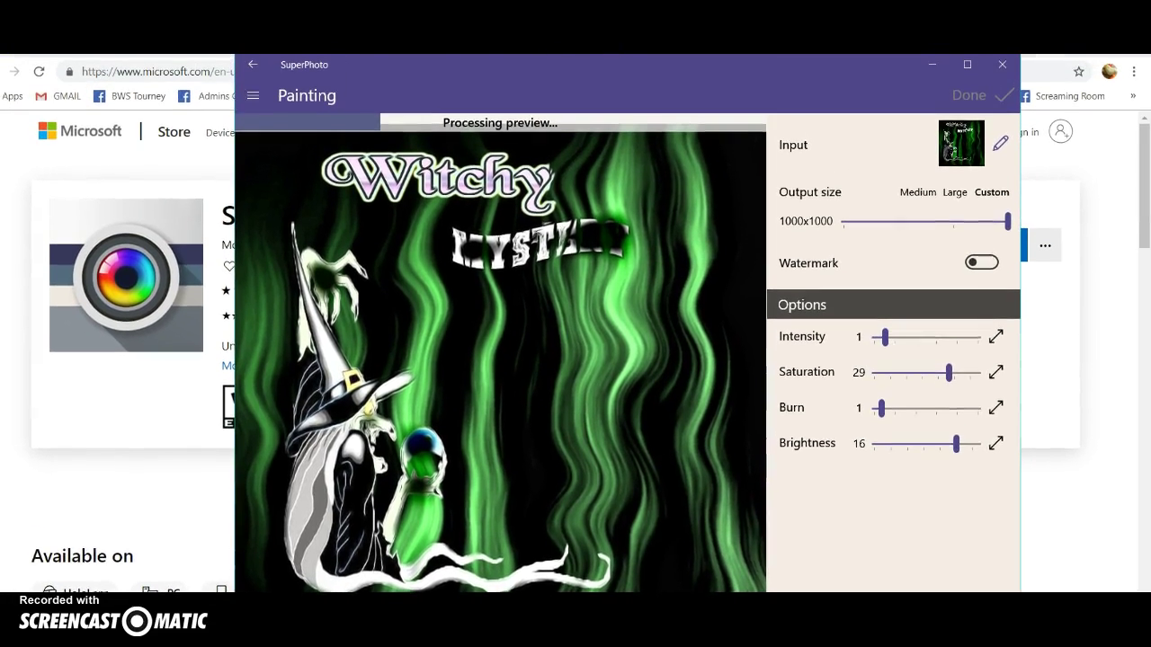
Leave the Painting effect and apply Gleam from the full Filters category with the output size set to Large.
{"action": "left_click", "coordinate": [254, 66]}
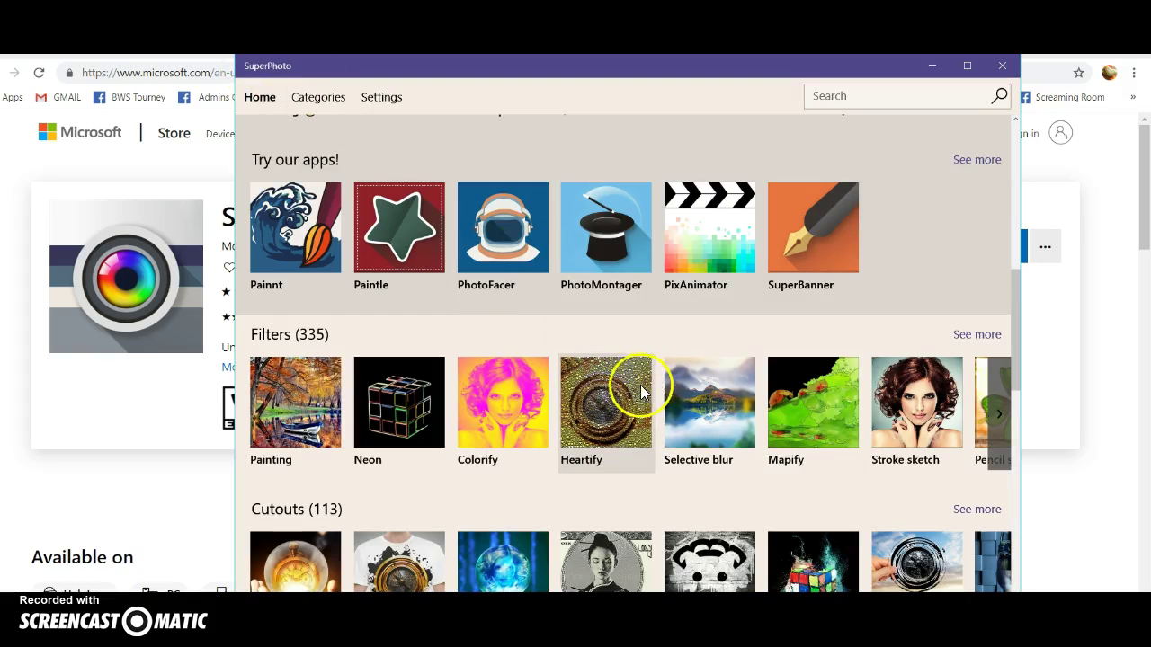
{"action": "left_click", "coordinate": [978, 337]}
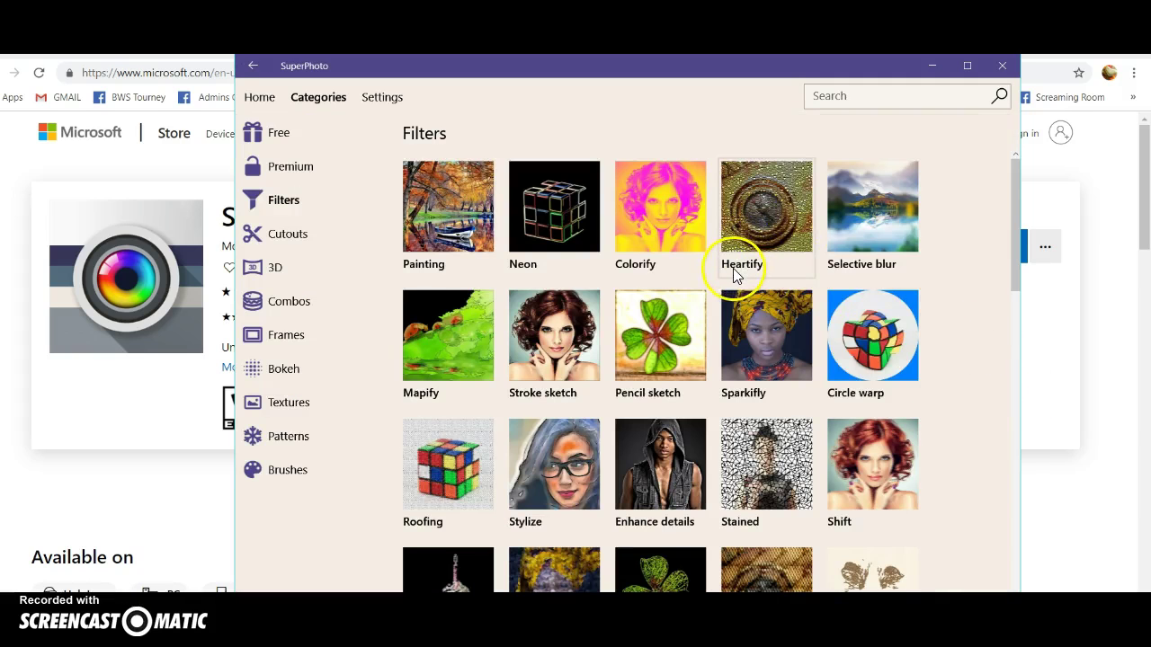
{"action": "scroll", "coordinate": [735, 275], "scroll_direction": "down", "scroll_amount": 3}
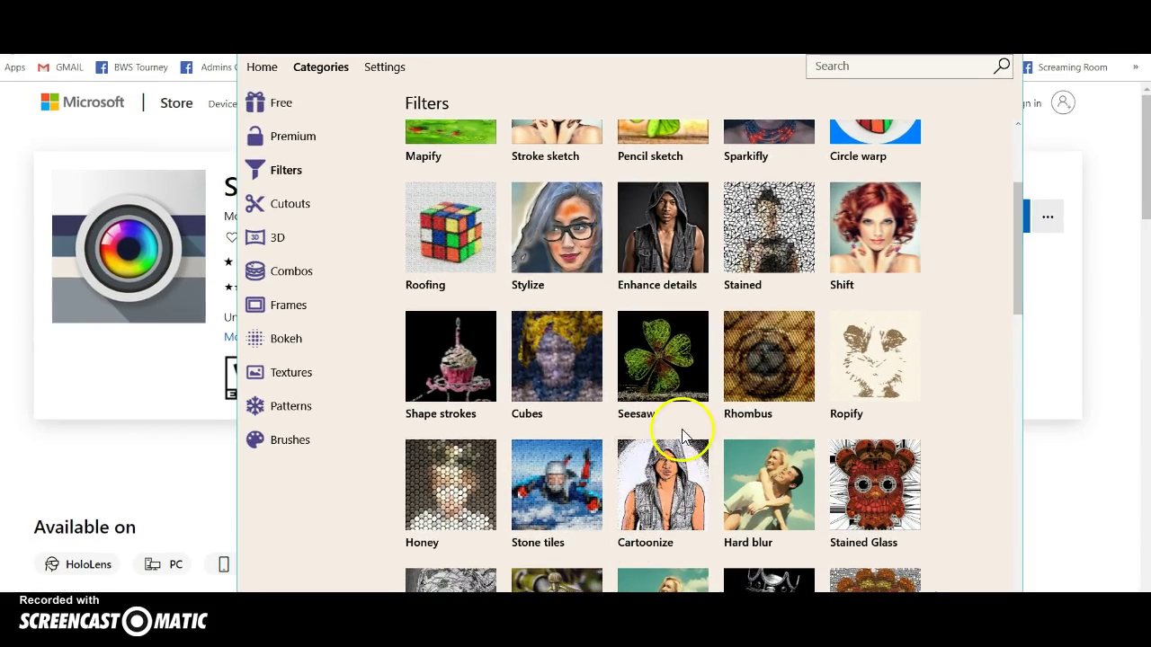
{"action": "scroll", "coordinate": [685, 422], "scroll_direction": "down", "scroll_amount": 5}
{"action": "scroll", "coordinate": [716, 406], "scroll_direction": "down", "scroll_amount": 7}
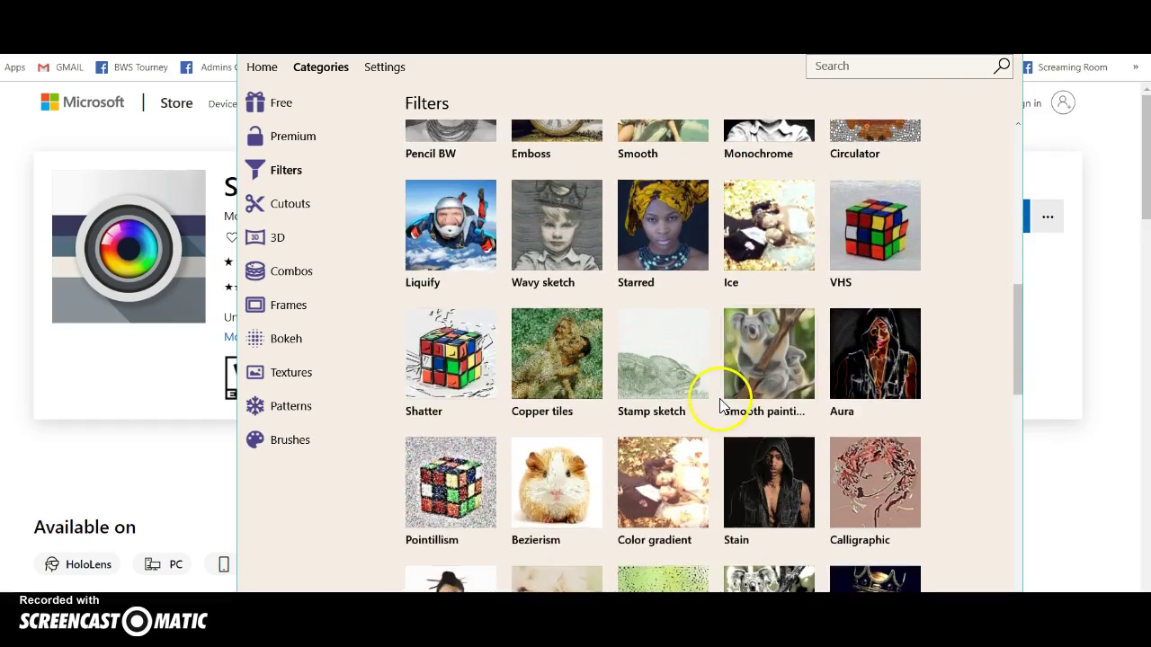
{"action": "scroll", "coordinate": [730, 393], "scroll_direction": "down", "scroll_amount": 4}
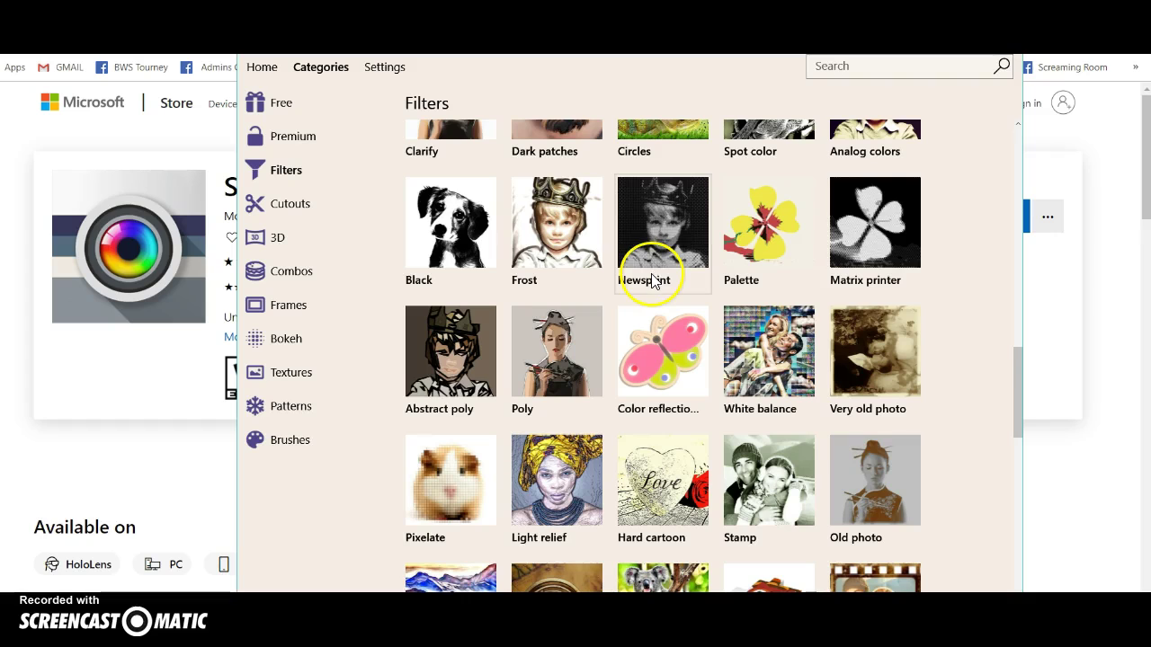
{"action": "scroll", "coordinate": [654, 284], "scroll_direction": "down", "scroll_amount": 3}
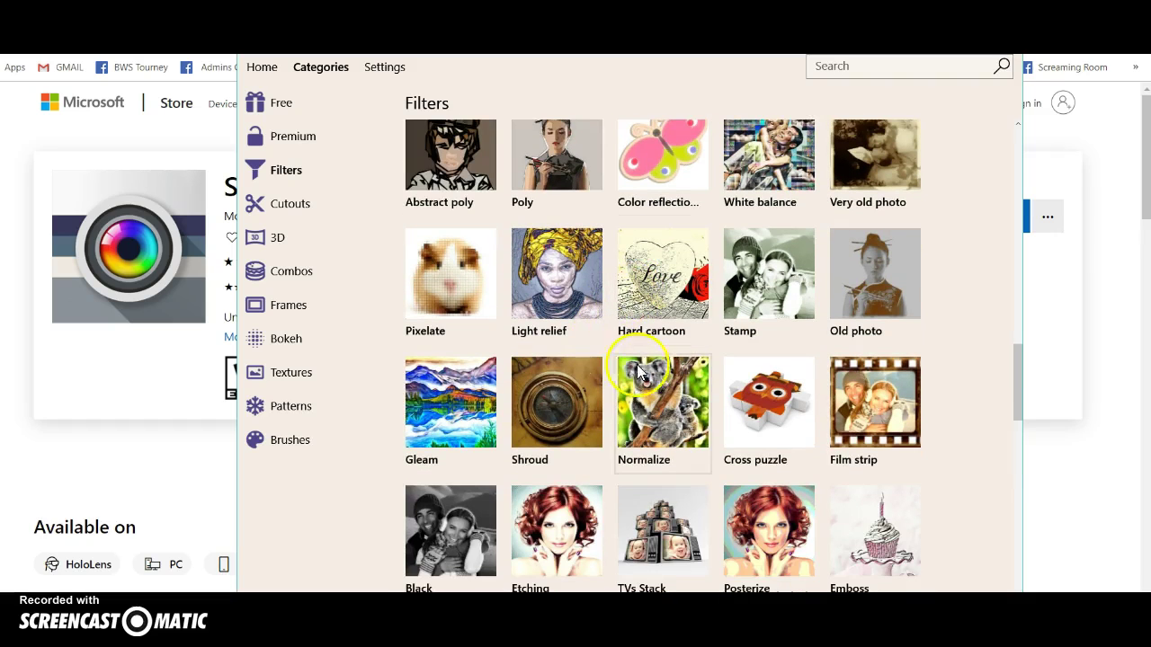
{"action": "left_click", "coordinate": [444, 409]}
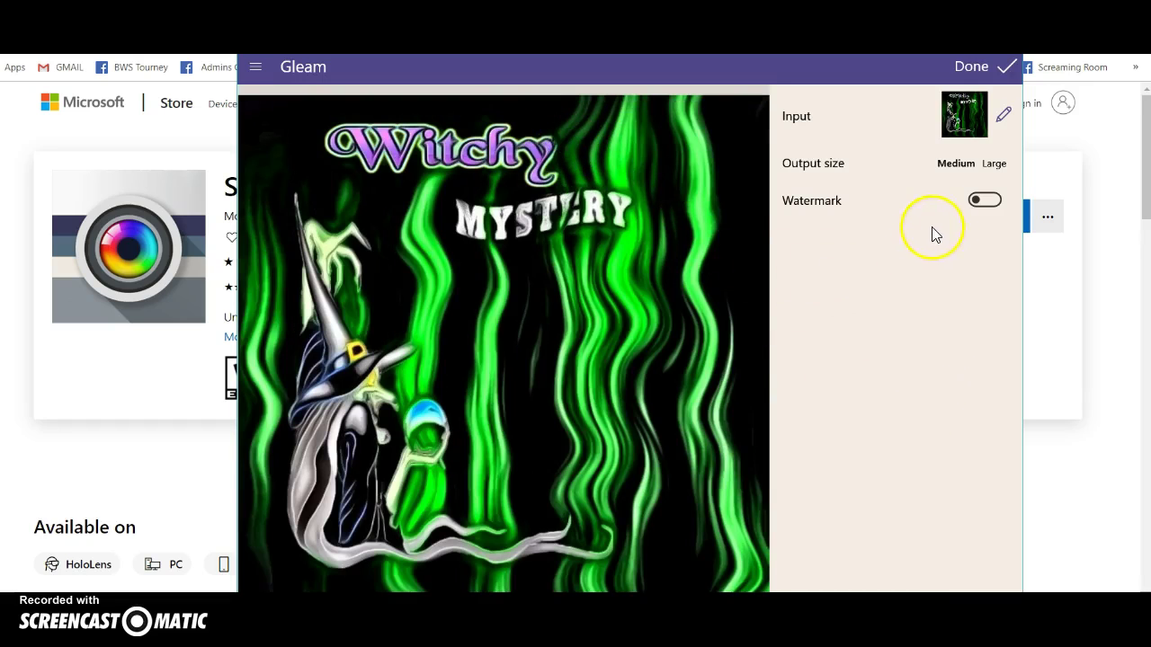
{"action": "left_click", "coordinate": [992, 165]}
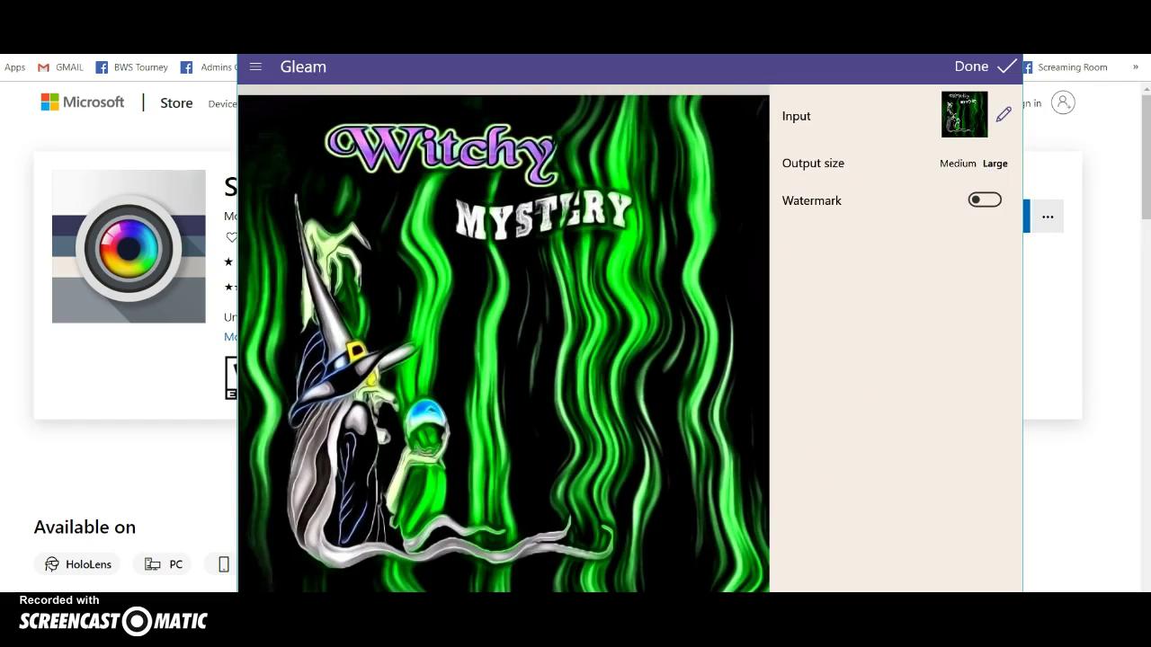
Return to the Filters list, apply the Rain effect to the photo and set its intensity to 0.
{"action": "key", "text": "alt+Left"}
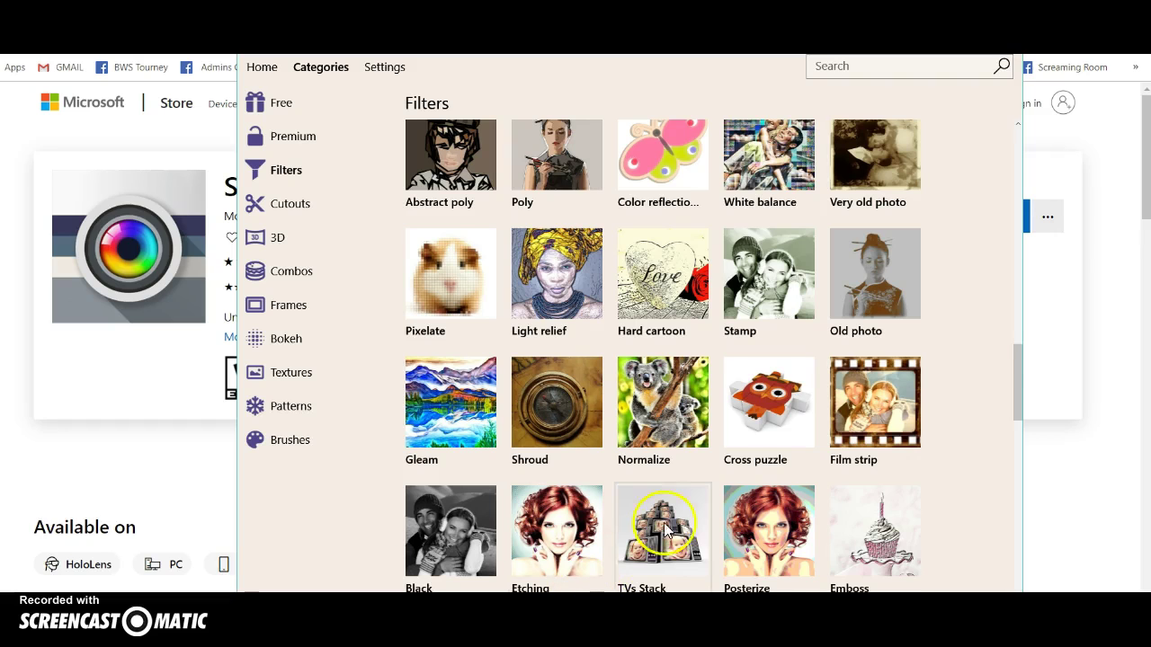
{"action": "scroll", "coordinate": [693, 472], "scroll_direction": "down", "scroll_amount": 2}
{"action": "scroll", "coordinate": [731, 424], "scroll_direction": "down", "scroll_amount": 3}
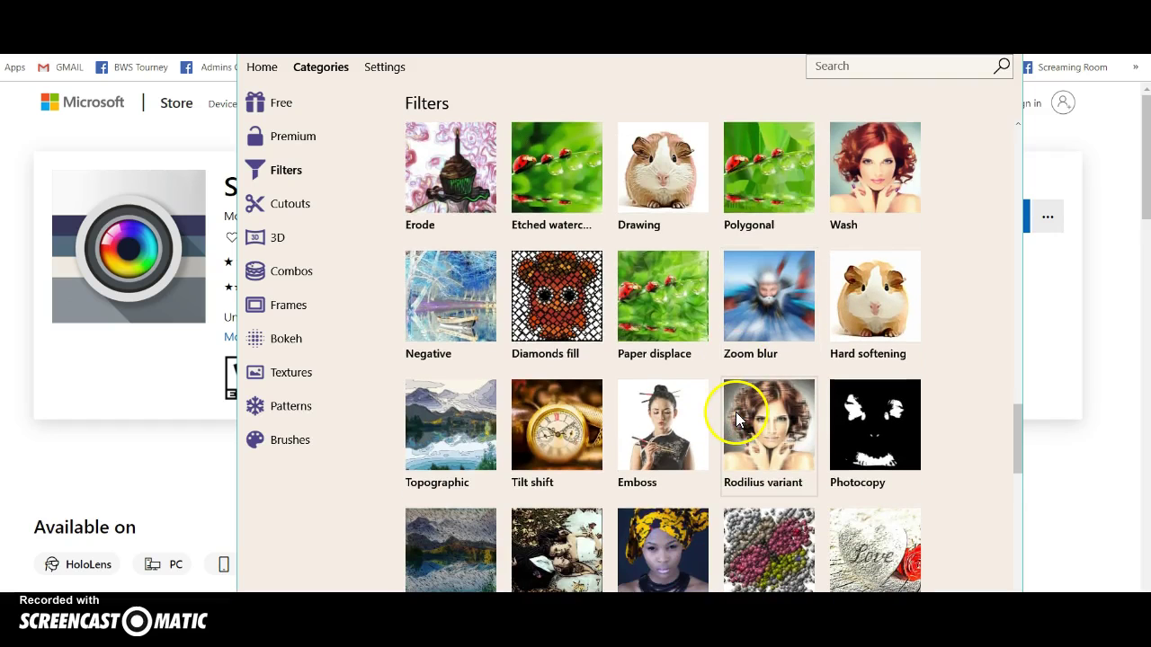
{"action": "scroll", "coordinate": [854, 367], "scroll_direction": "down", "scroll_amount": 1}
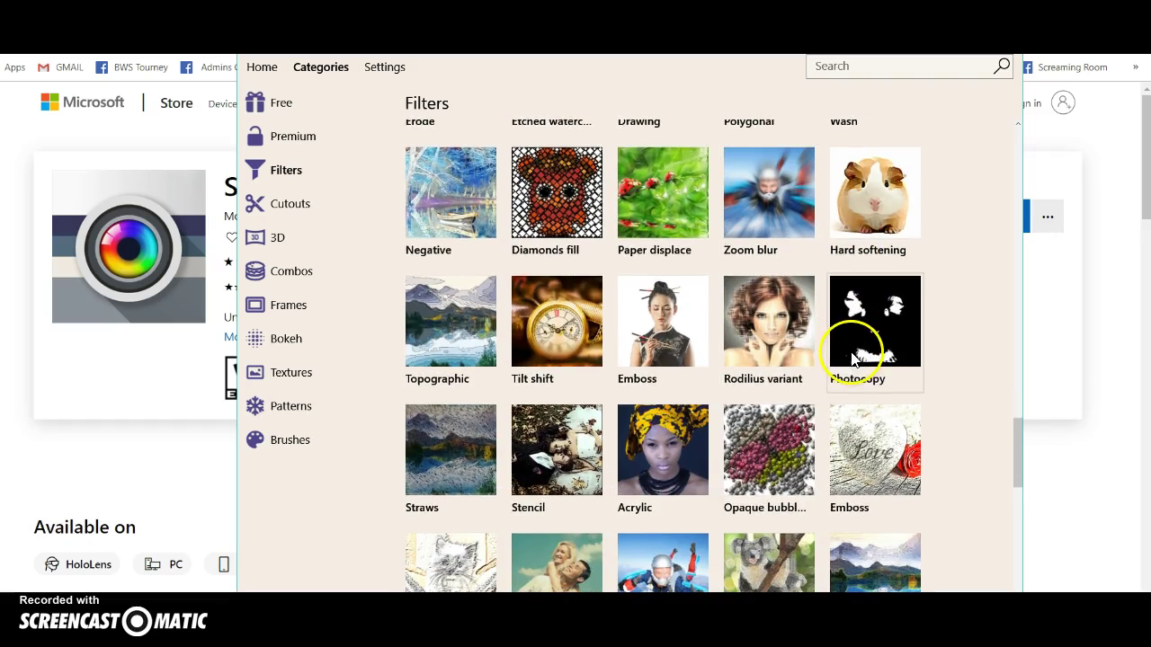
{"action": "scroll", "coordinate": [763, 340], "scroll_direction": "down", "scroll_amount": 2}
{"action": "scroll", "coordinate": [763, 340], "scroll_direction": "down", "scroll_amount": 3}
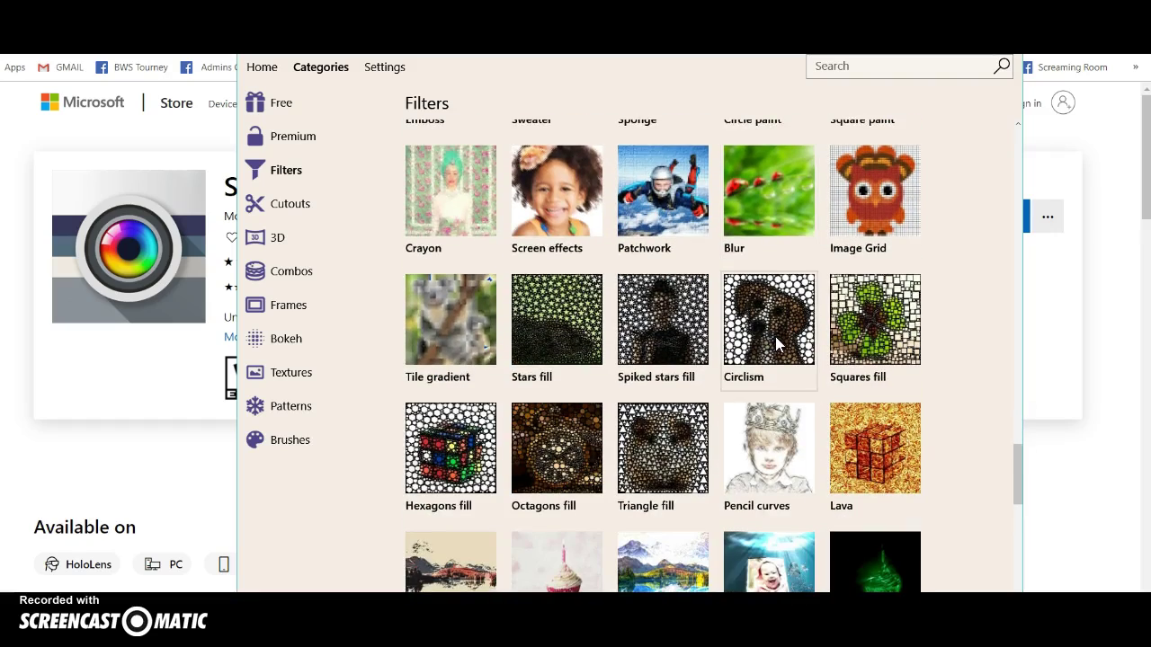
{"action": "scroll", "coordinate": [779, 340], "scroll_direction": "down", "scroll_amount": 4}
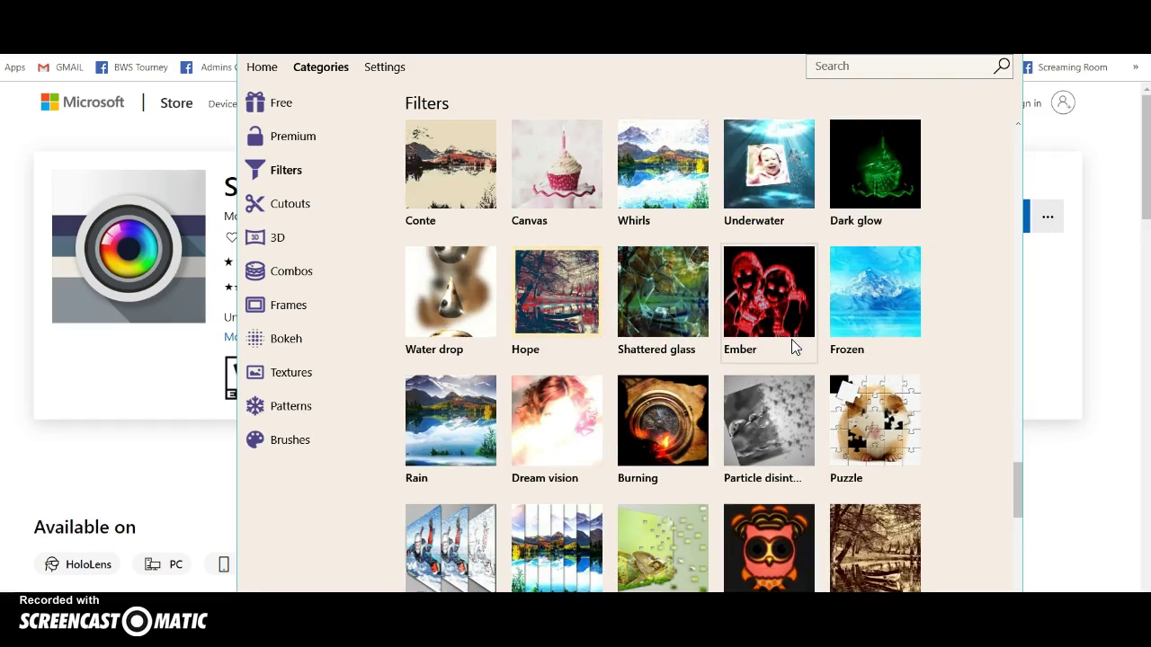
{"action": "left_click", "coordinate": [438, 427]}
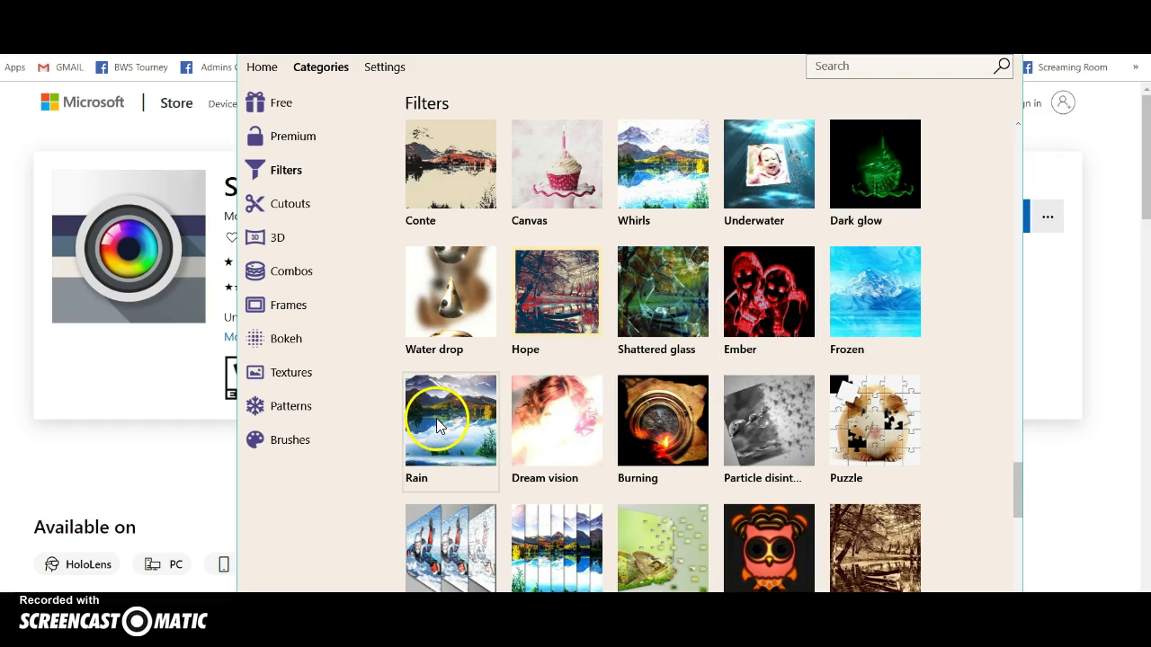
{"action": "left_click", "coordinate": [433, 425]}
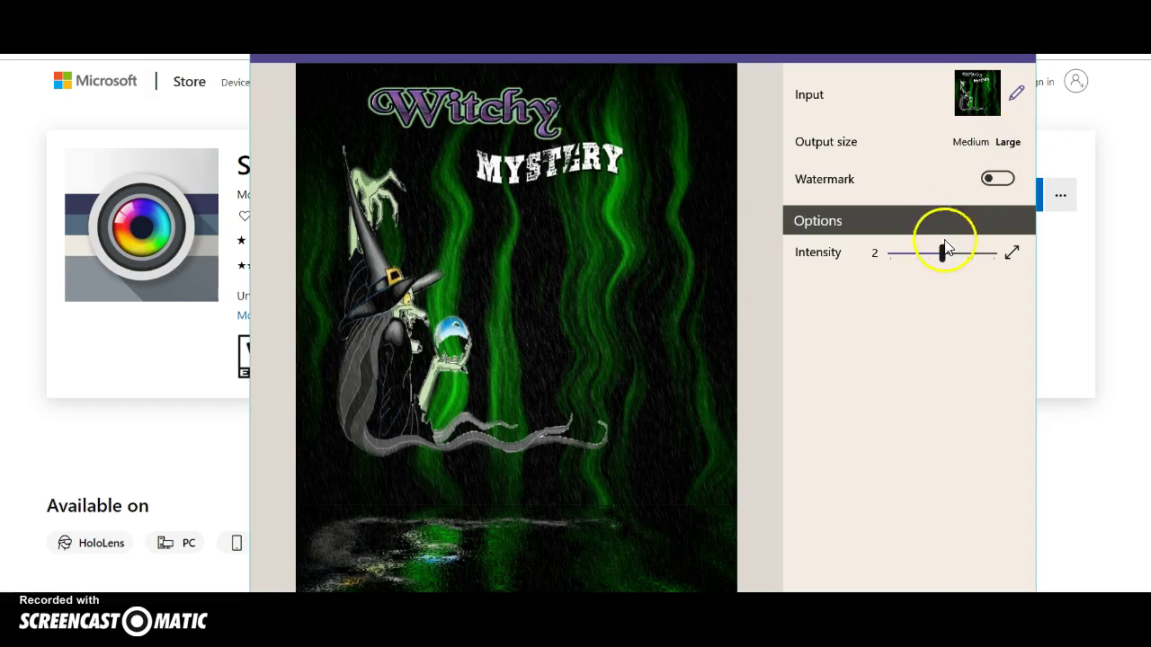
{"action": "left_click_drag", "start_coordinate": [942, 256], "coordinate": [897, 257]}
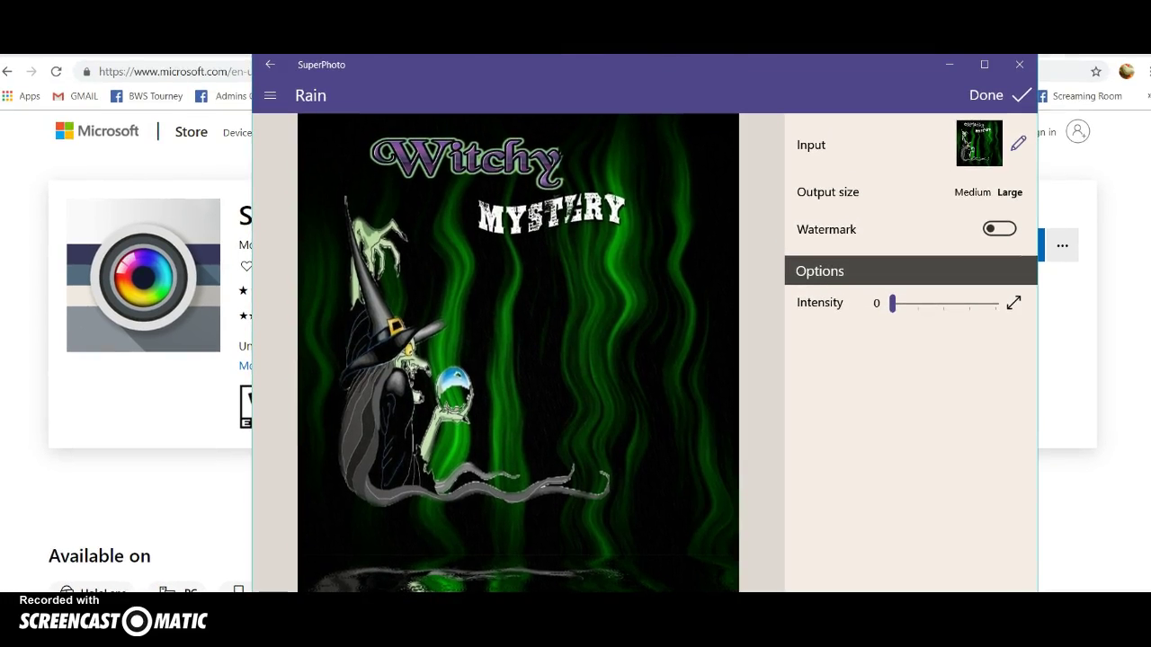
Leave the Rain effect and apply the Frozen effect from the Filters list to the photo.
{"action": "left_click", "coordinate": [270, 65]}
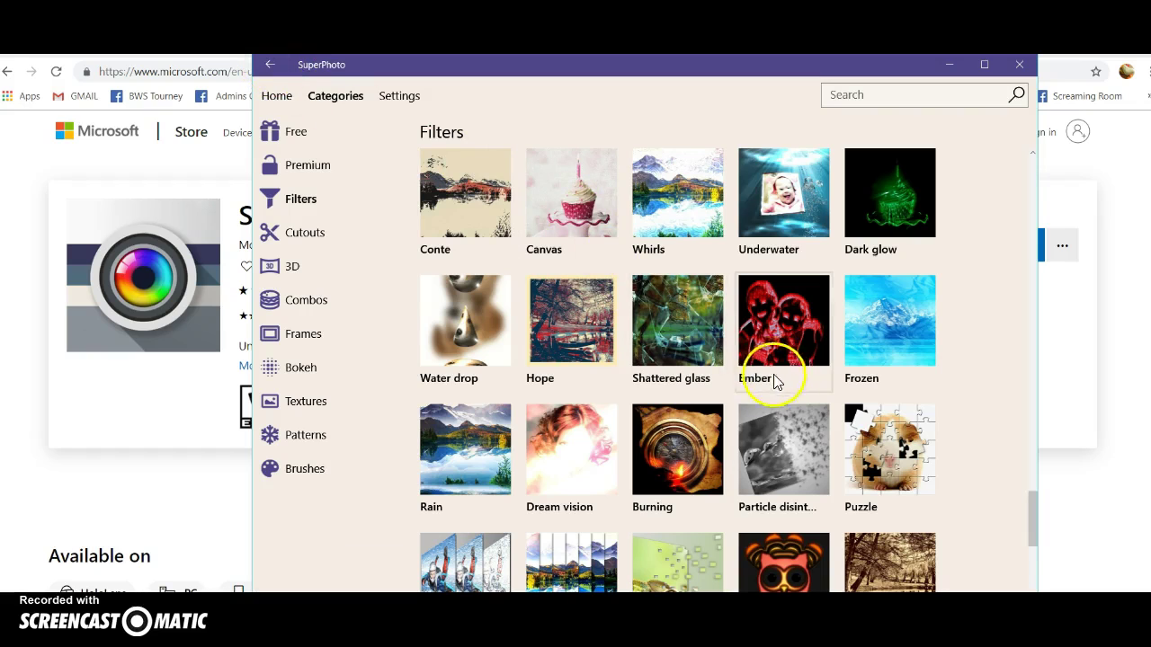
{"action": "left_click", "coordinate": [901, 330]}
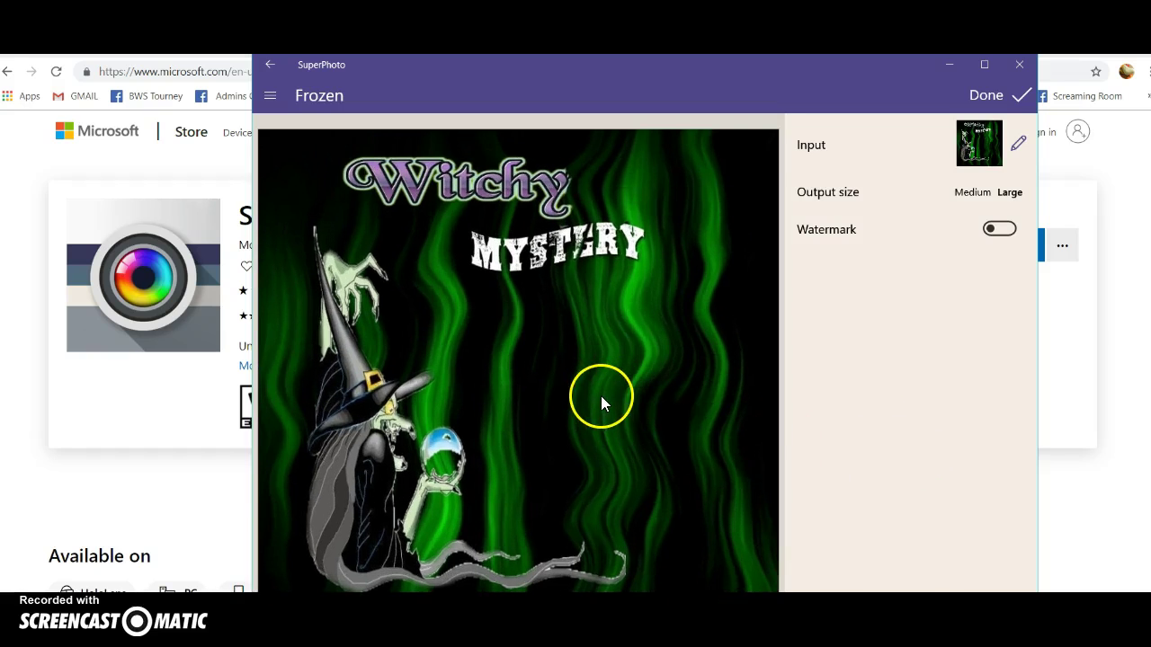
Leave the Frozen effect, apply Split reverse from the Filters list and set its intensity to 4.
{"action": "left_click", "coordinate": [271, 65]}
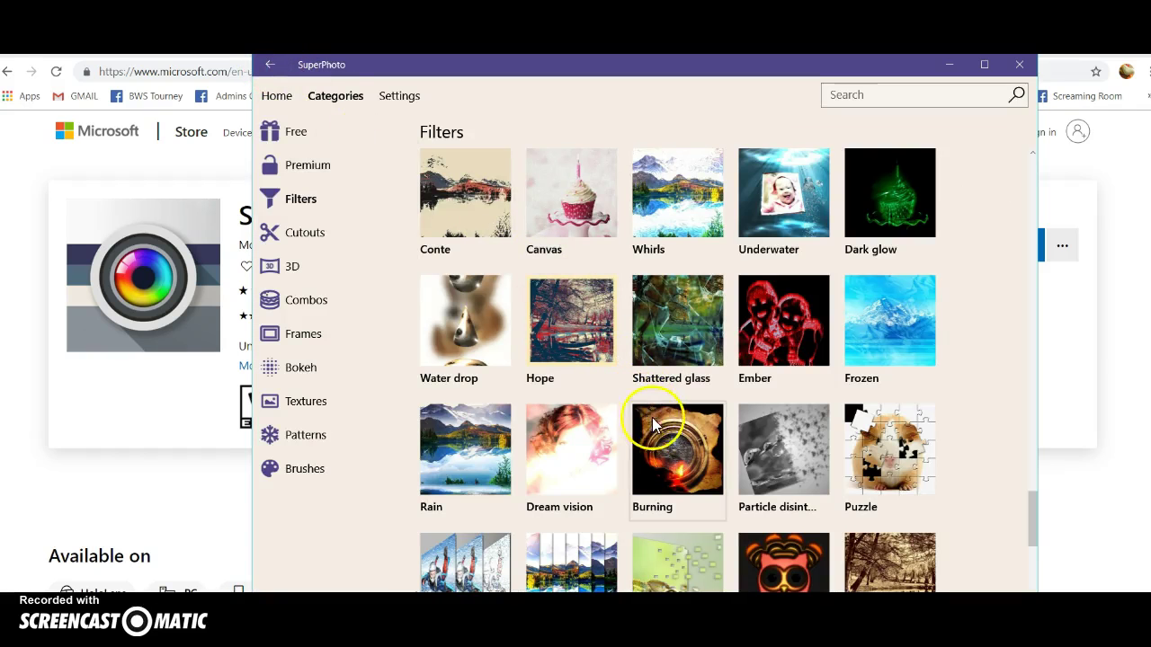
{"action": "scroll", "coordinate": [710, 550], "scroll_direction": "down", "scroll_amount": 2}
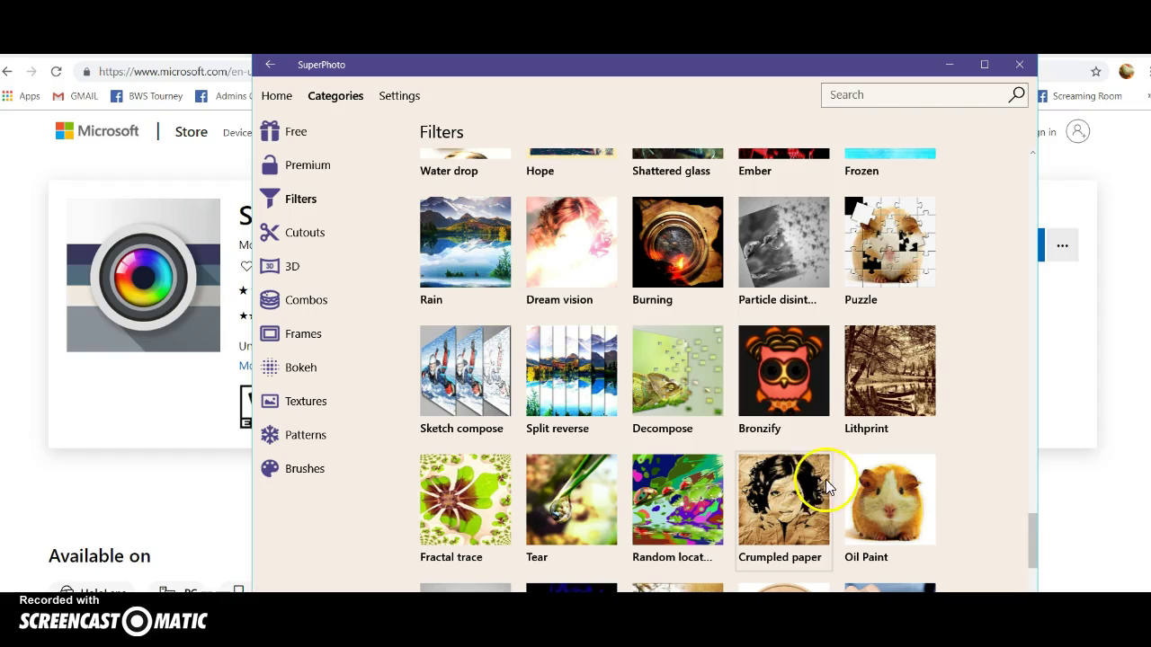
{"action": "left_click", "coordinate": [600, 383]}
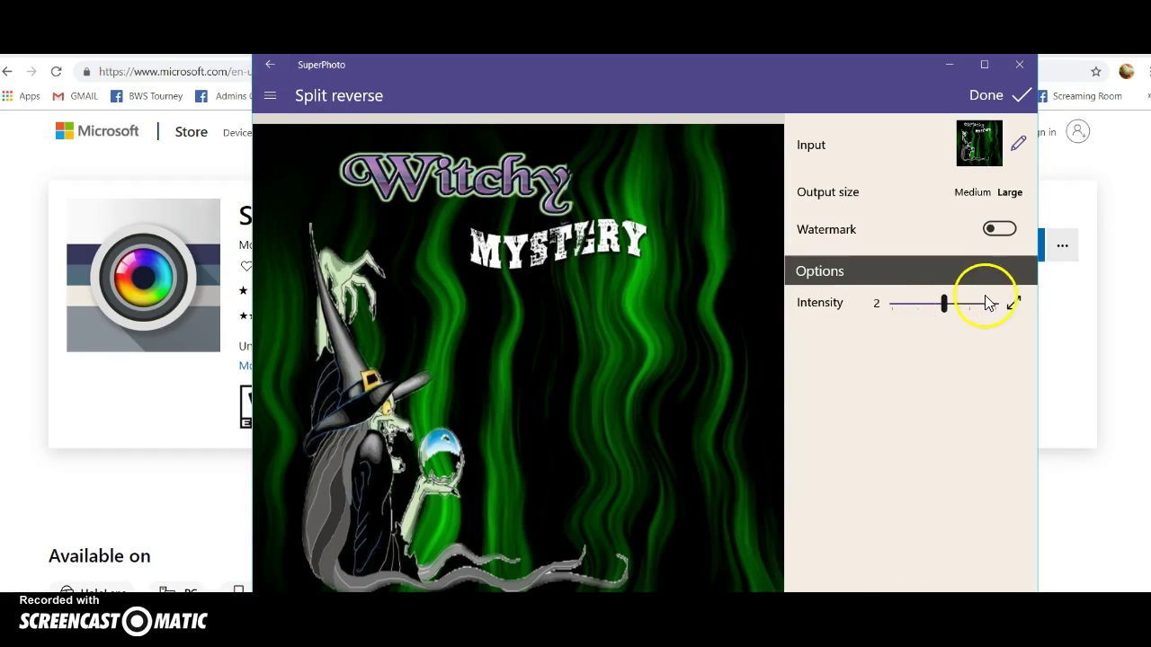
{"action": "left_click_drag", "start_coordinate": [945, 307], "coordinate": [995, 308]}
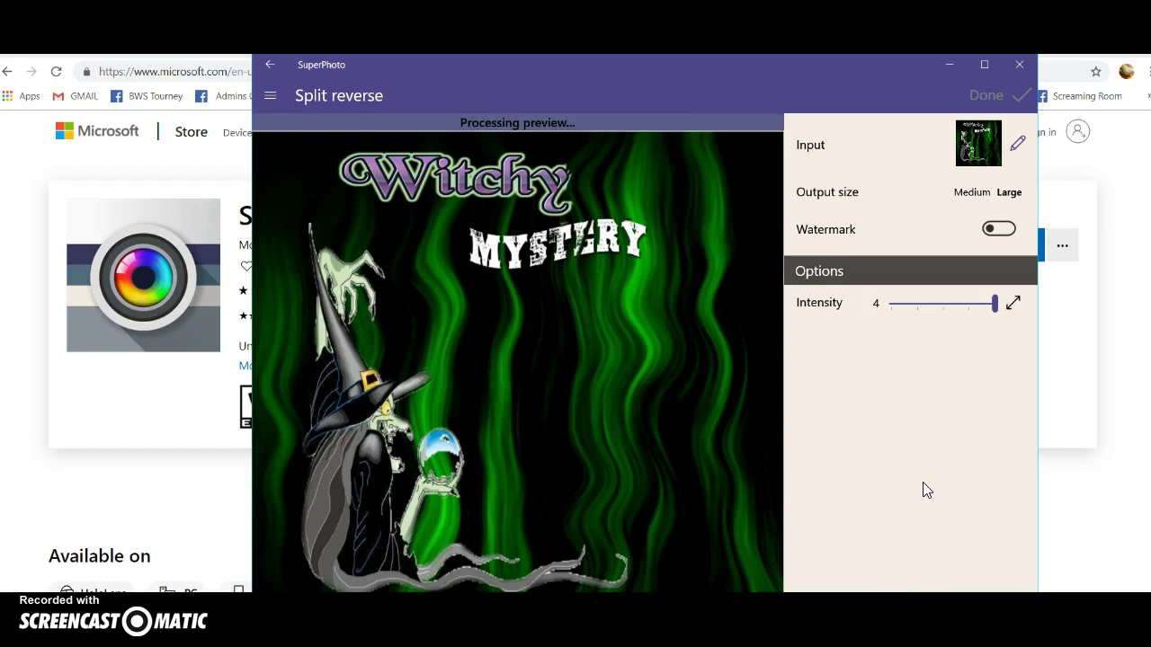
Leave Split reverse, apply the Sketch compose effect to the photo, and return to the Filters list.
{"action": "left_click", "coordinate": [270, 64]}
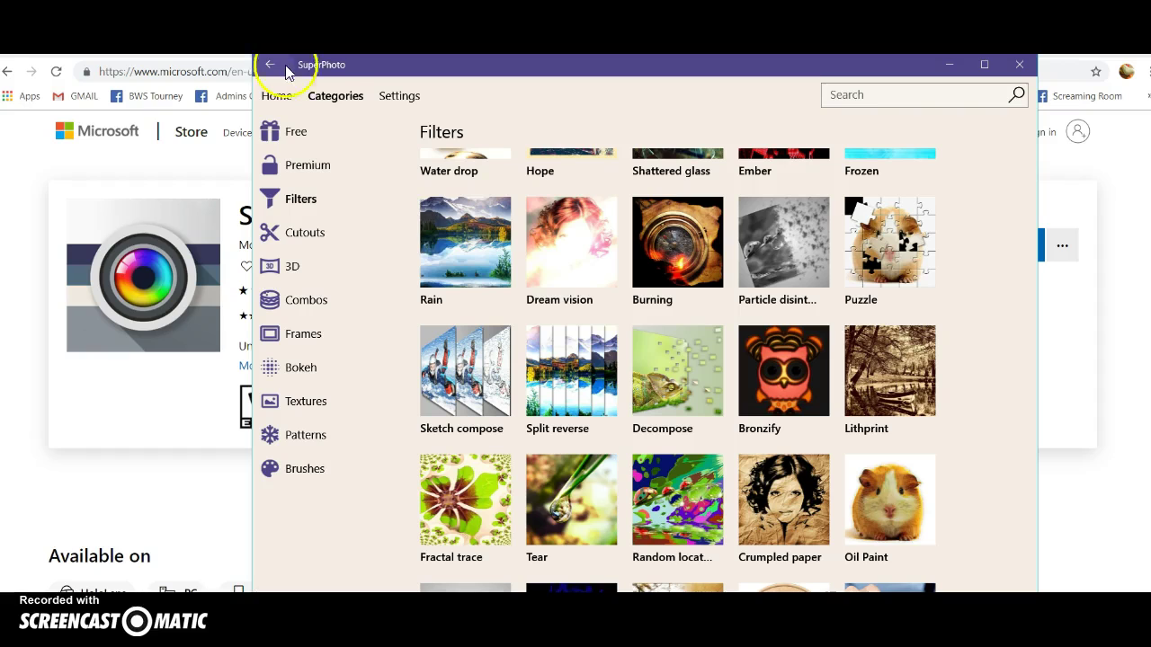
{"action": "left_click", "coordinate": [468, 382]}
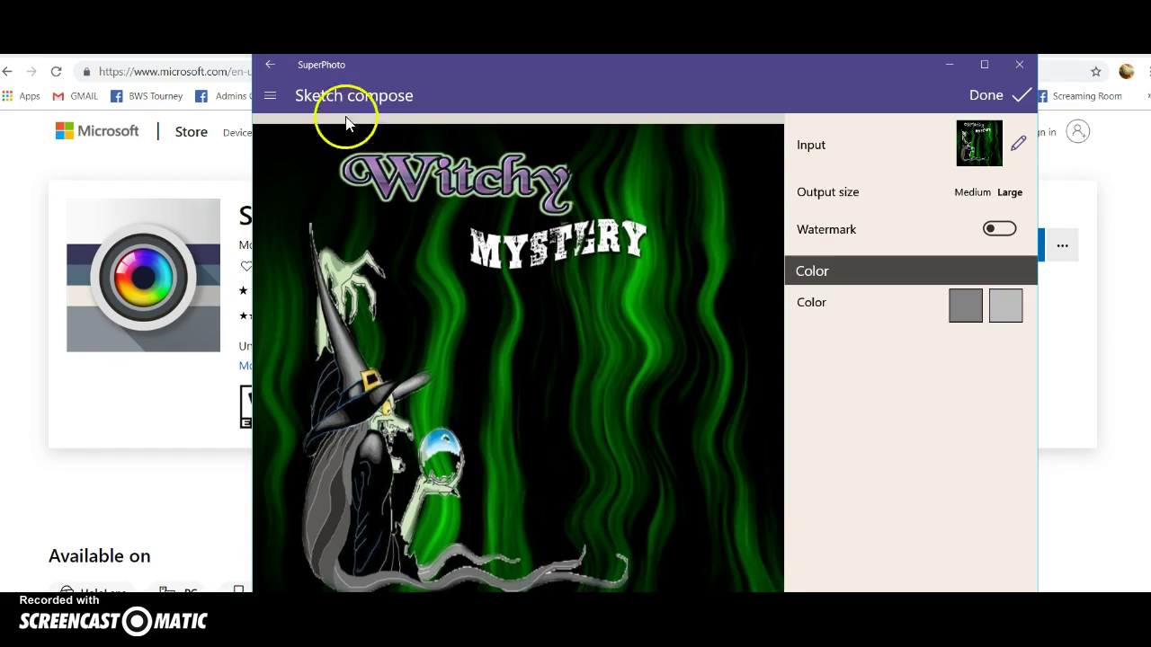
{"action": "left_click", "coordinate": [268, 65]}
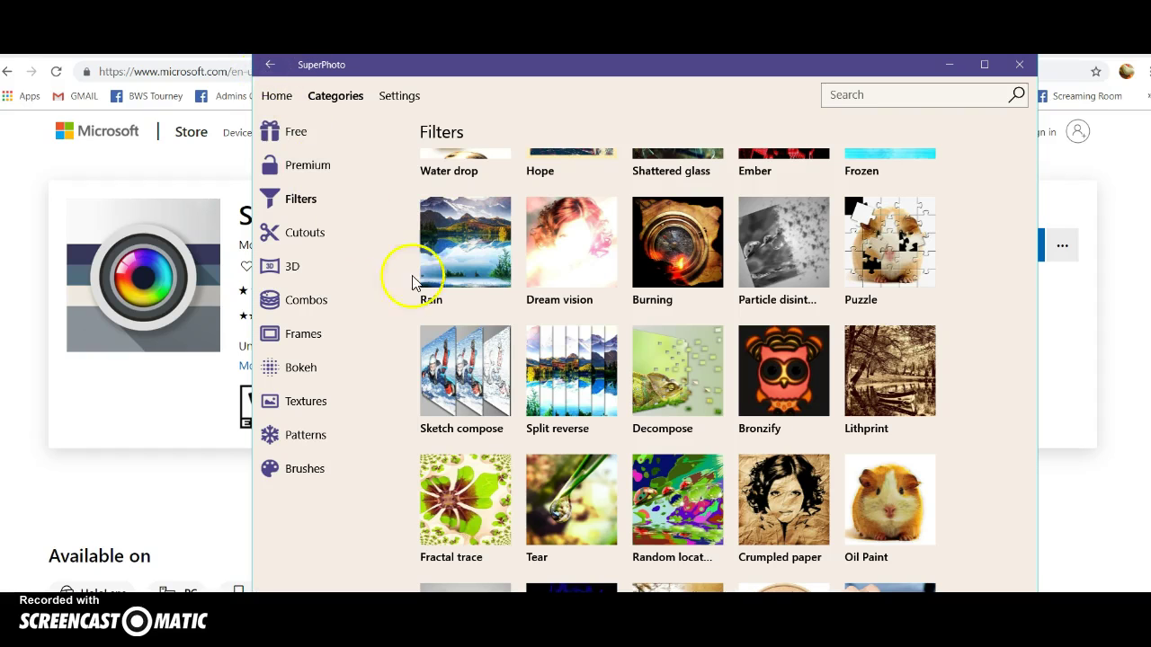
Look through more filters, apply the Grey Leaves frame from the Frames category to the photo, and leave it.
{"action": "scroll", "coordinate": [692, 467], "scroll_direction": "down", "scroll_amount": 2}
{"action": "scroll", "coordinate": [690, 472], "scroll_direction": "down", "scroll_amount": 1}
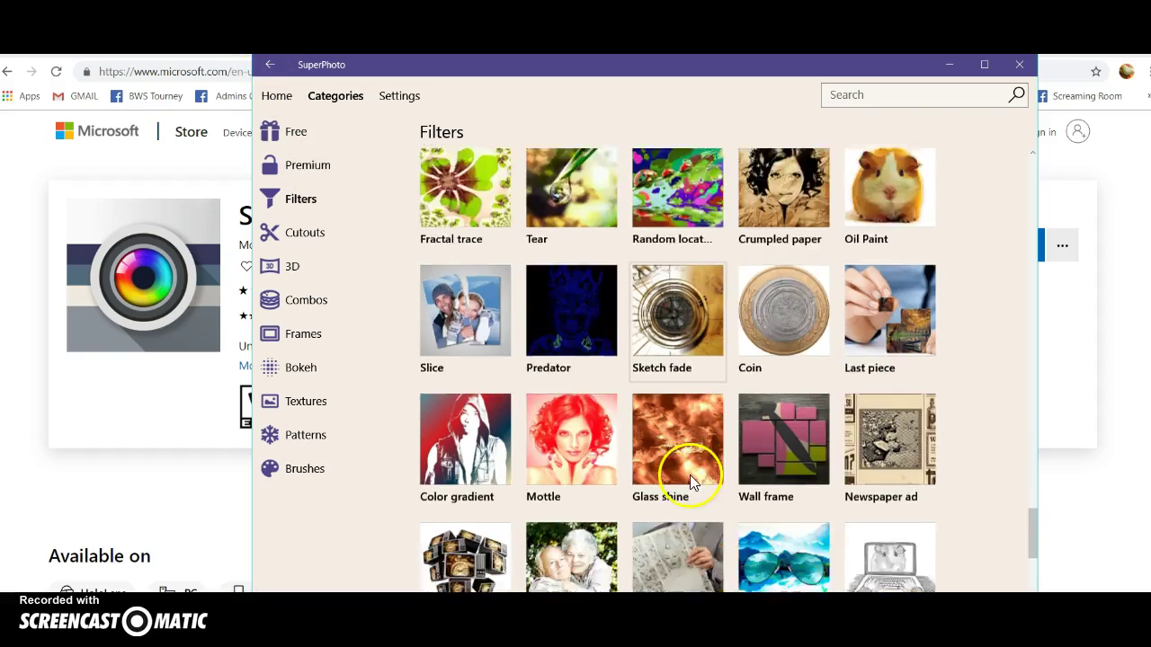
{"action": "scroll", "coordinate": [648, 401], "scroll_direction": "down", "scroll_amount": 2}
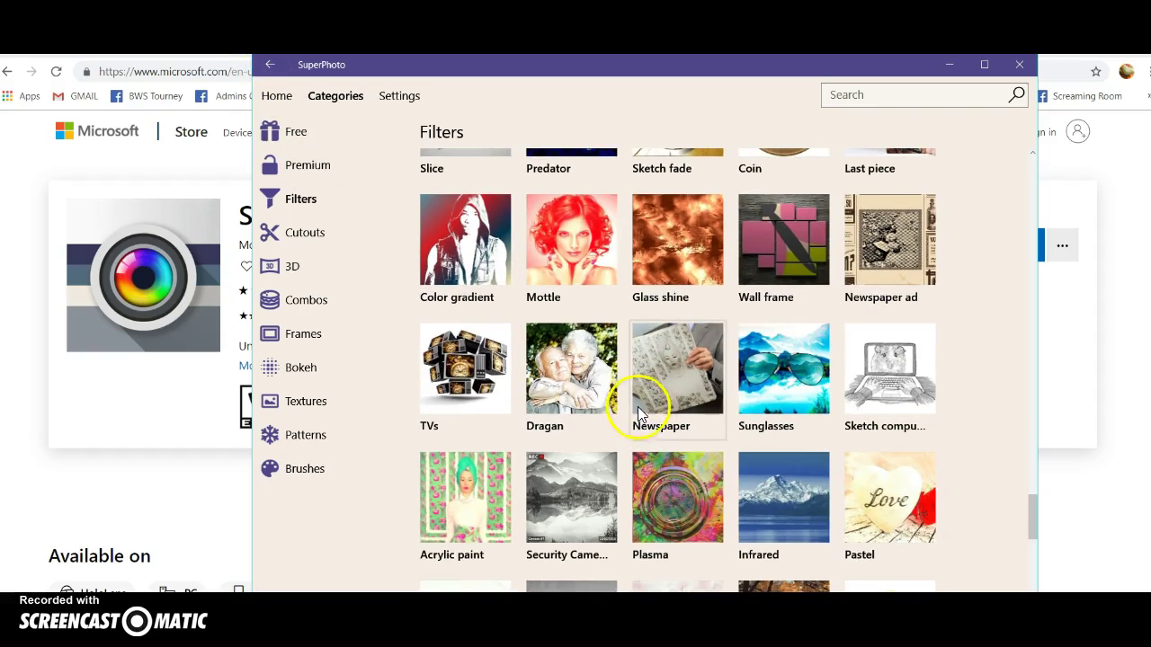
{"action": "left_click", "coordinate": [302, 339]}
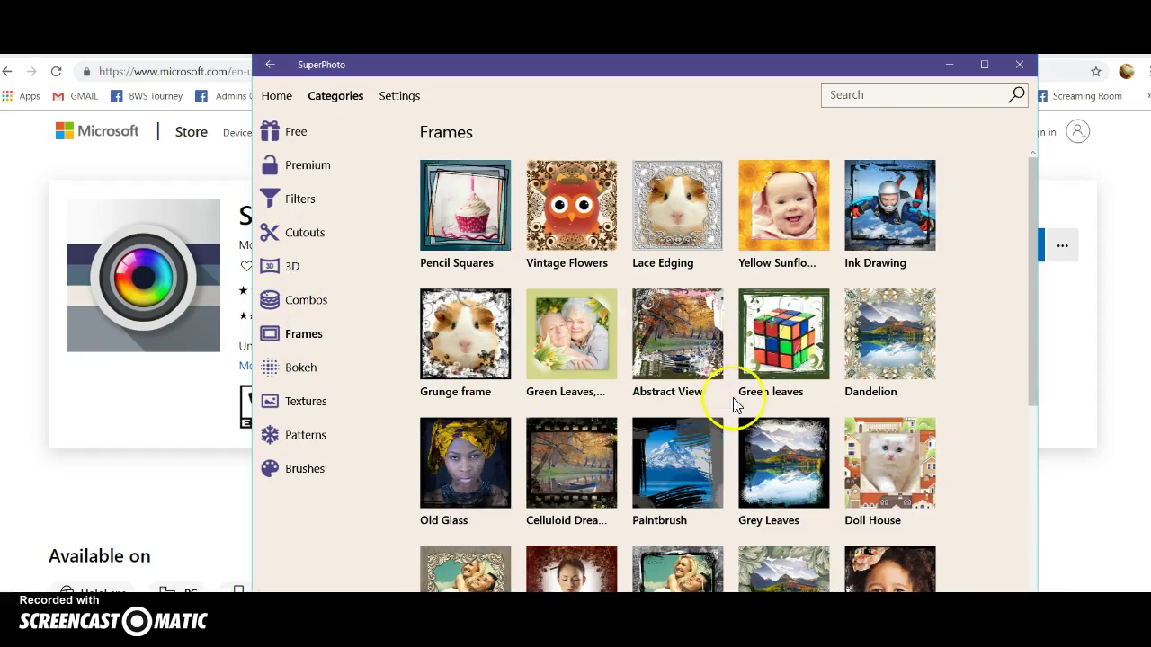
{"action": "scroll", "coordinate": [773, 402], "scroll_direction": "down", "scroll_amount": 2}
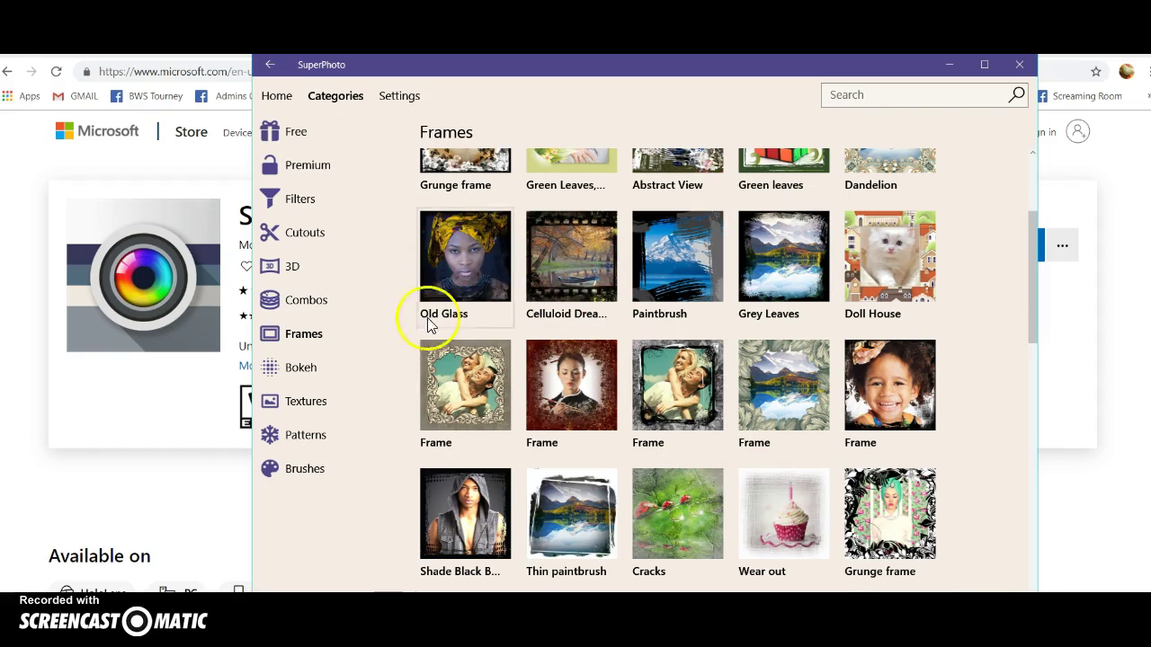
{"action": "left_click", "coordinate": [789, 267]}
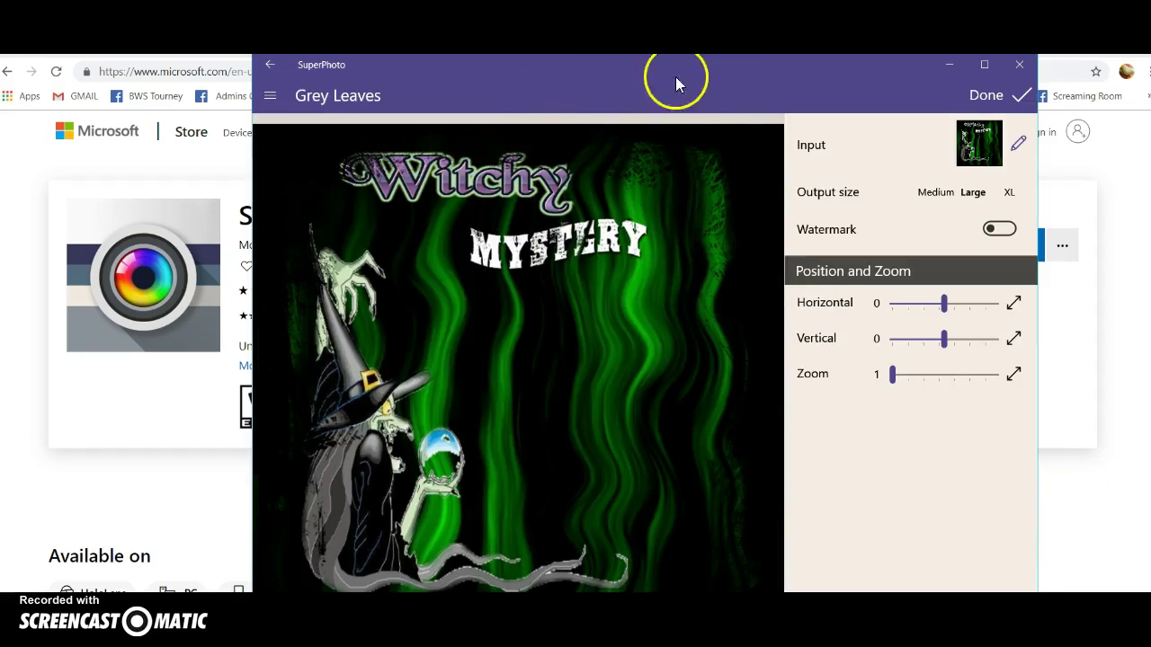
{"action": "left_click", "coordinate": [277, 67]}
Apply the Thin paintbrush frame to the photo, and return to the Frames list.
{"action": "scroll", "coordinate": [724, 364], "scroll_direction": "down", "scroll_amount": 3}
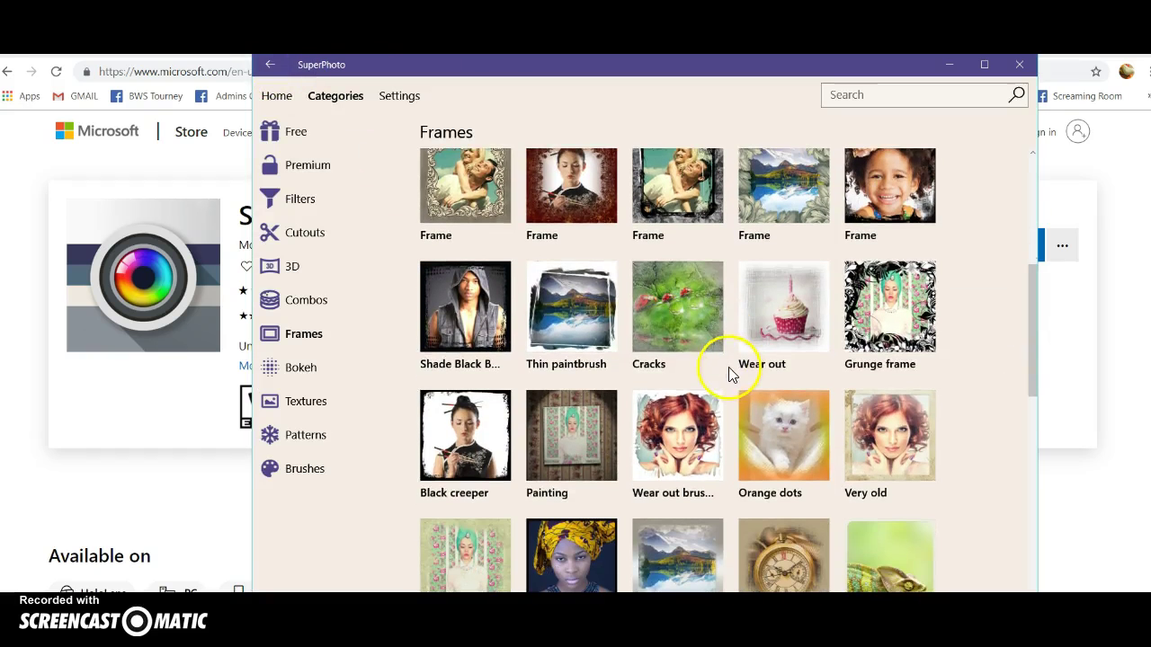
{"action": "left_click", "coordinate": [601, 315]}
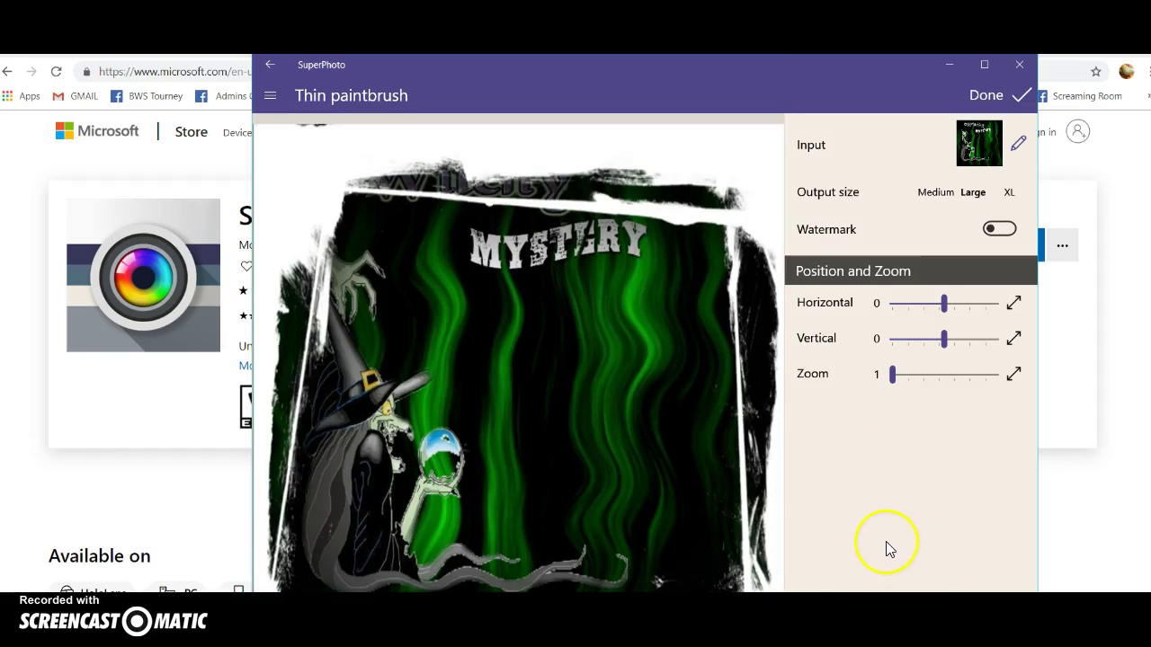
{"action": "left_click", "coordinate": [269, 65]}
Apply the Old sheet frame to the photo, and return to the Frames list.
{"action": "scroll", "coordinate": [665, 387], "scroll_direction": "down", "scroll_amount": 2}
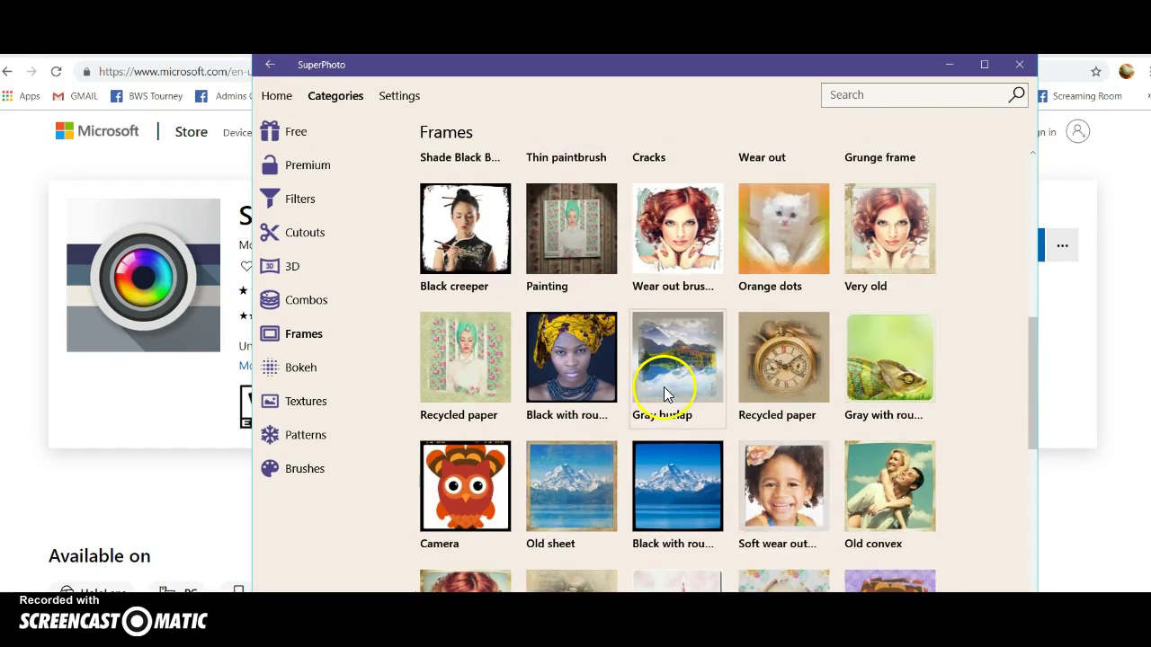
{"action": "scroll", "coordinate": [663, 386], "scroll_direction": "down", "scroll_amount": 2}
{"action": "left_click", "coordinate": [579, 386]}
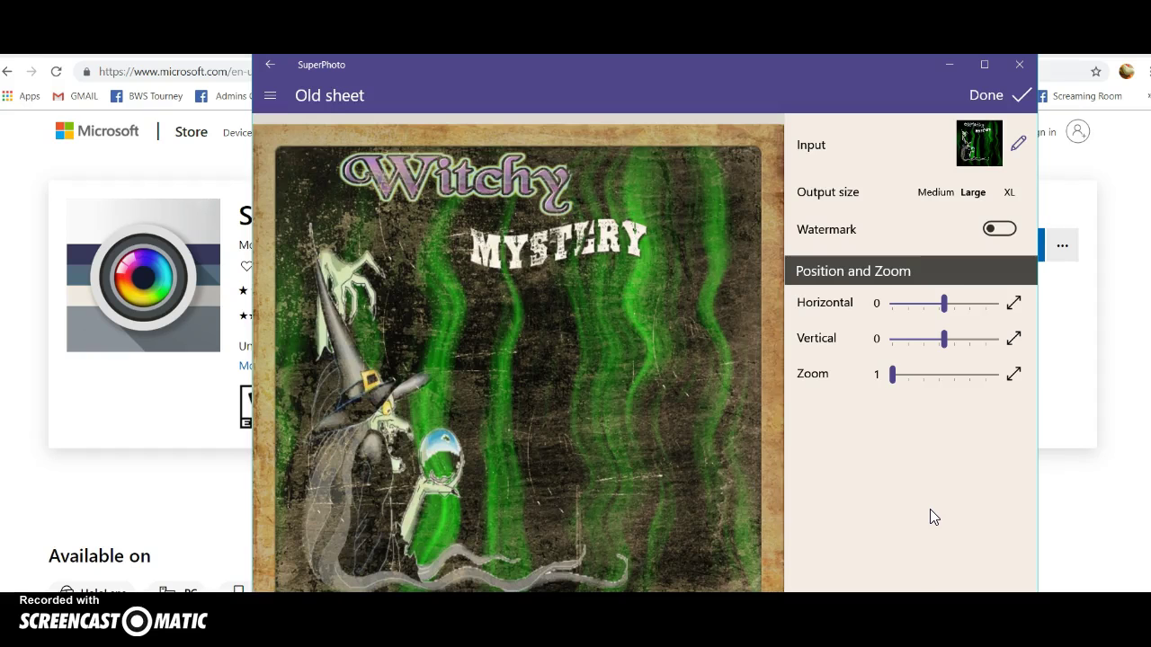
{"action": "left_click", "coordinate": [940, 493]}
{"action": "left_click", "coordinate": [268, 69]}
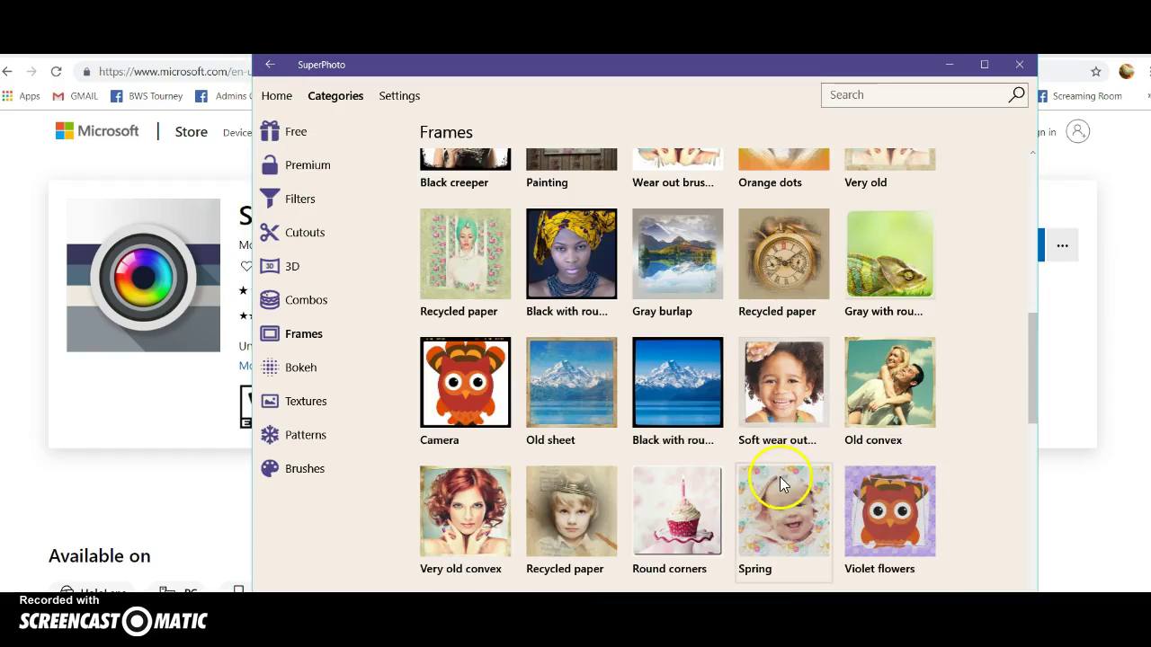
Look through the remaining Frames and the Patterns, and try the 4x4-grid Warhol effect from the 3D category on the photo.
{"action": "scroll", "coordinate": [779, 477], "scroll_direction": "down", "scroll_amount": 3}
{"action": "scroll", "coordinate": [749, 490], "scroll_direction": "down", "scroll_amount": 2}
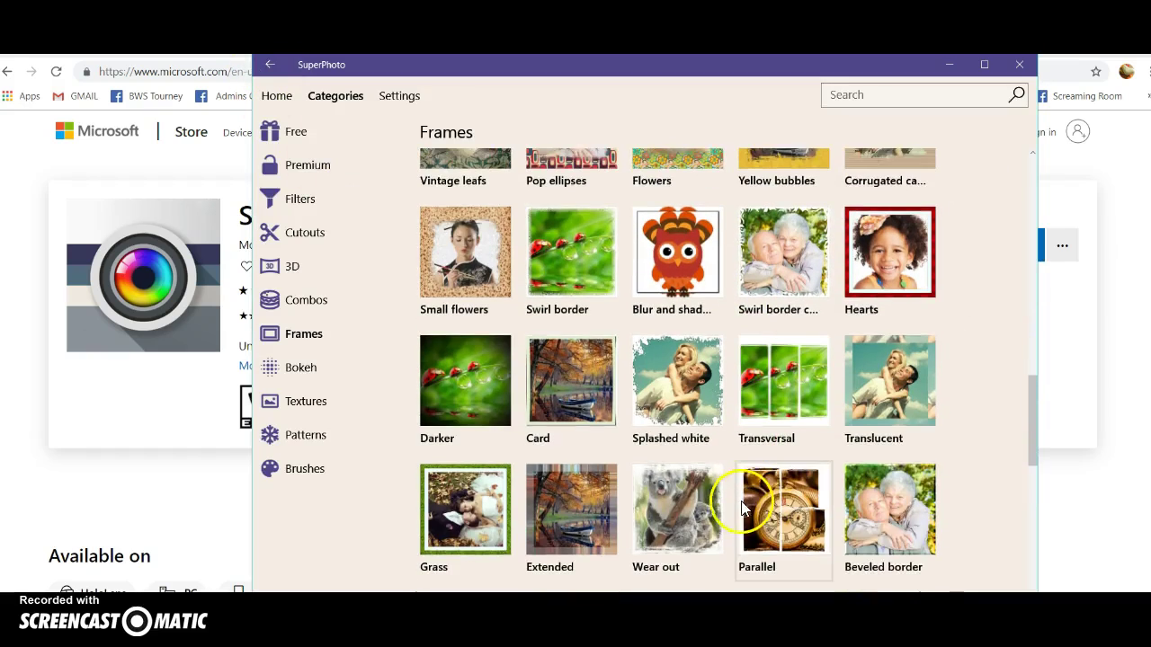
{"action": "scroll", "coordinate": [732, 507], "scroll_direction": "down", "scroll_amount": 2}
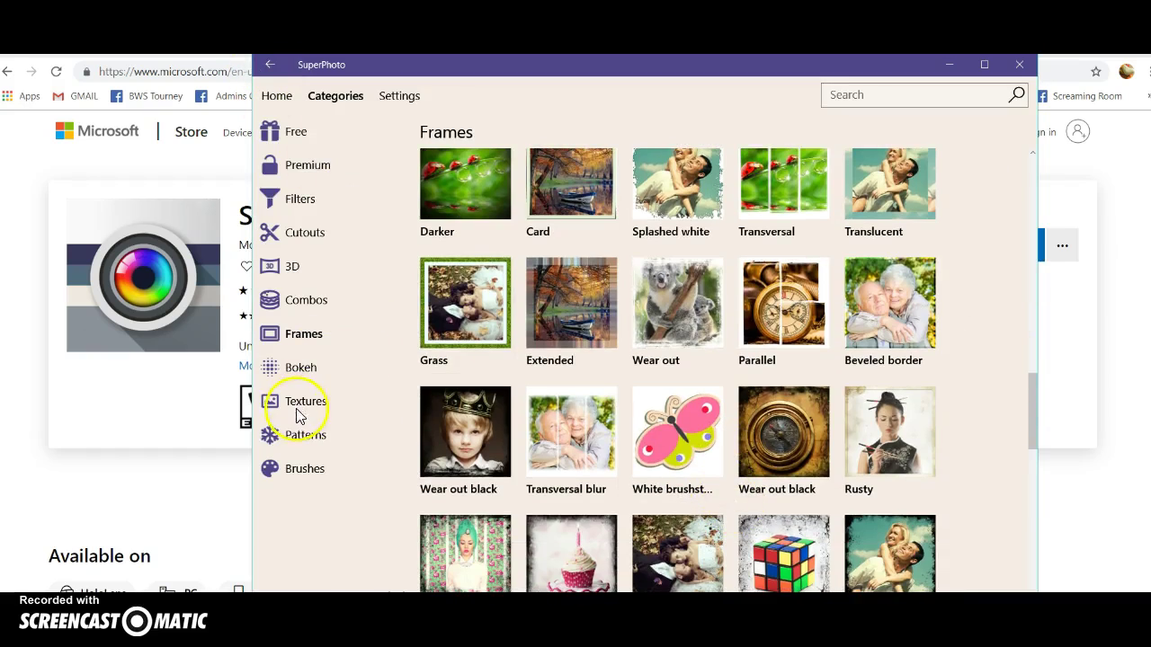
{"action": "left_click", "coordinate": [317, 437]}
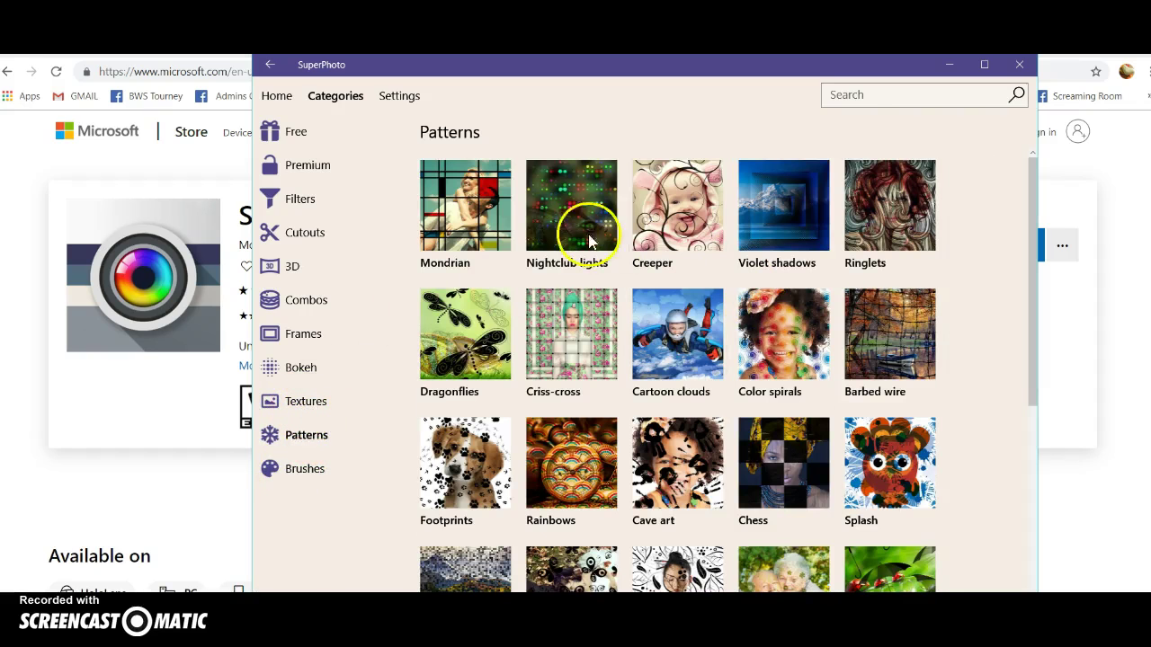
{"action": "left_click", "coordinate": [297, 267]}
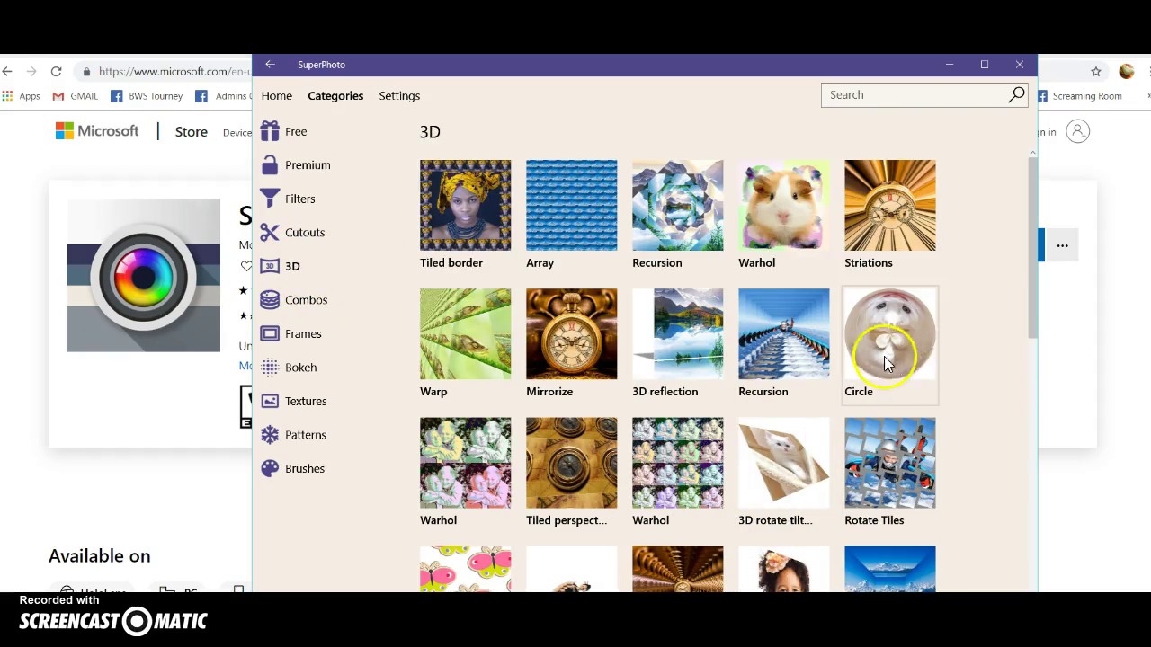
{"action": "left_click", "coordinate": [689, 459]}
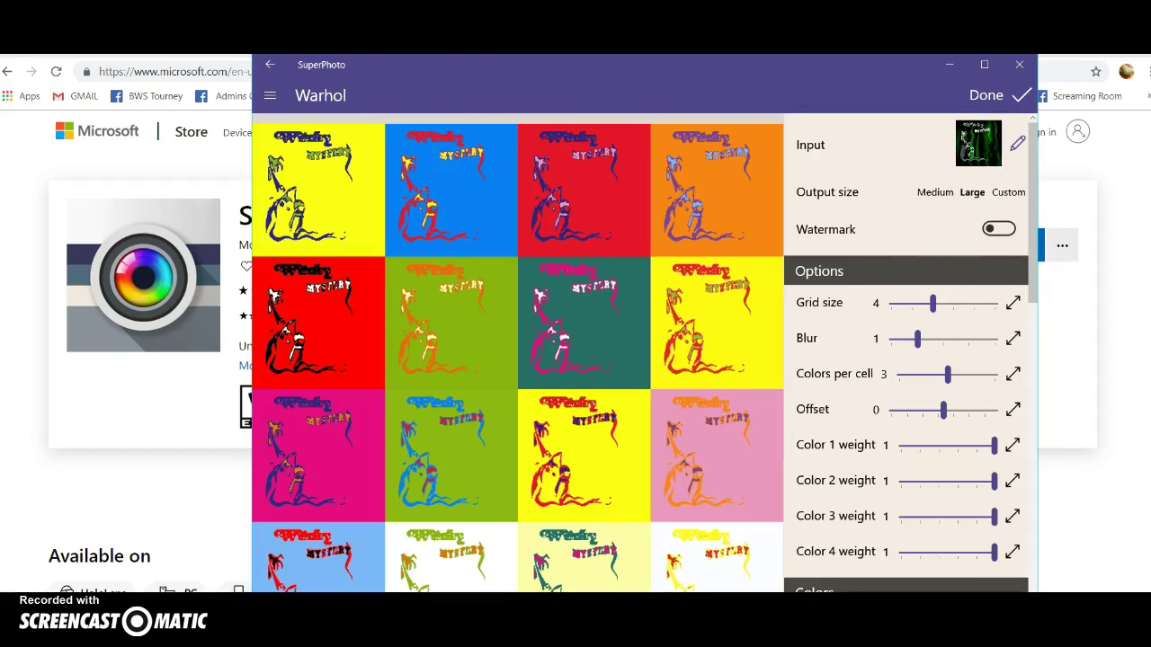
{"action": "left_click", "coordinate": [270, 65]}
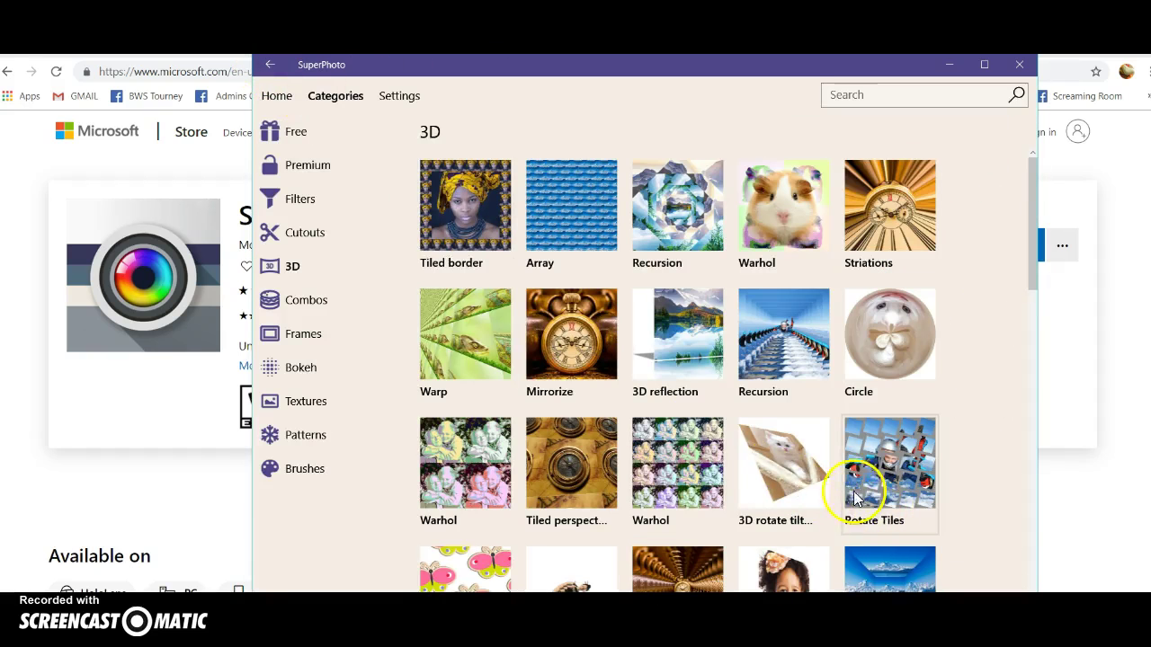
Apply the 3D rotate tilt pan effect with the output size set to Custom, and return to the 3D list.
{"action": "left_click", "coordinate": [778, 479]}
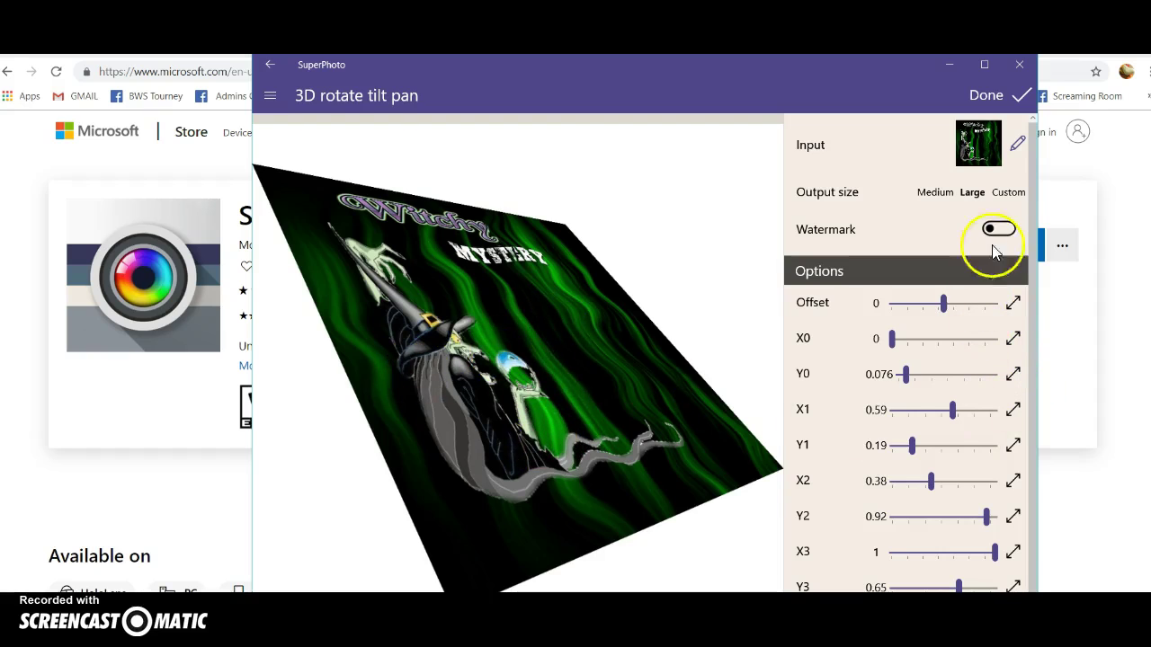
{"action": "left_click", "coordinate": [1007, 192]}
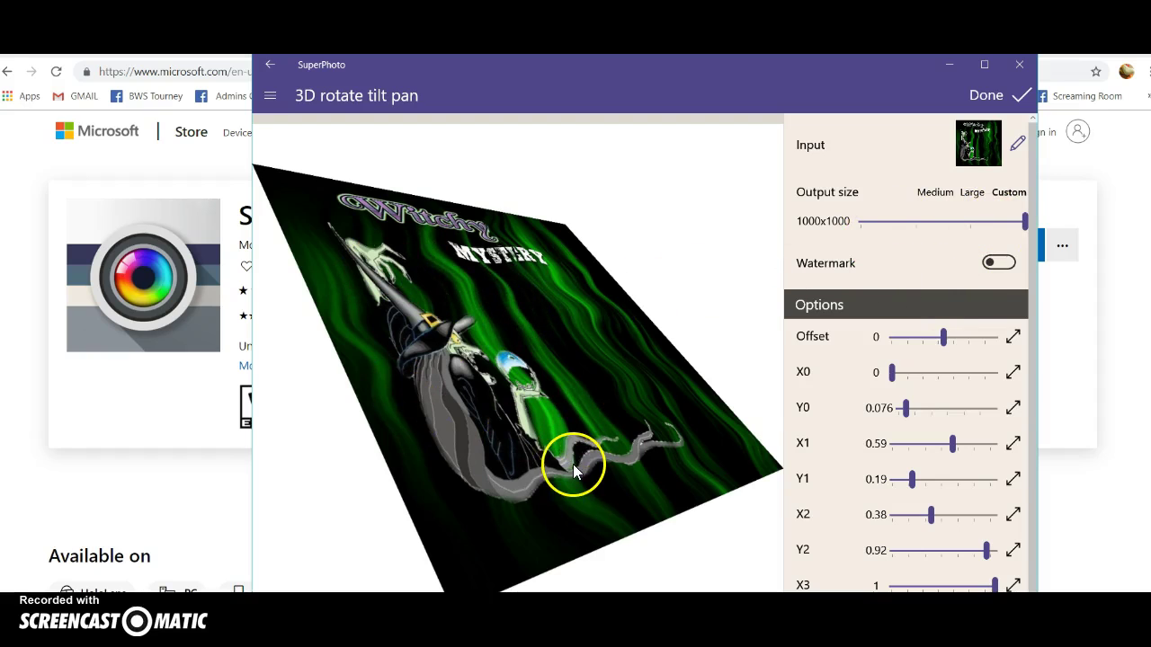
{"action": "left_click", "coordinate": [272, 64]}
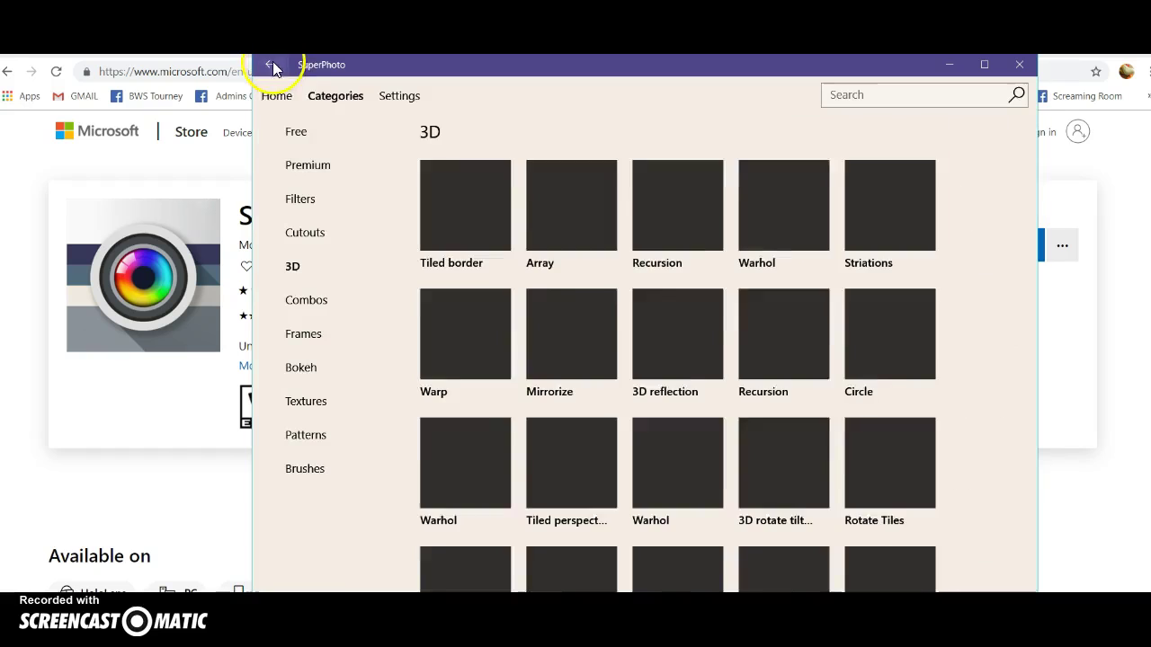
Apply the Cube Frame effect from the 3D category with Steps set to 2 and Stretch set to 1.1.
{"action": "scroll", "coordinate": [783, 372], "scroll_direction": "down", "scroll_amount": 3}
{"action": "left_click", "coordinate": [884, 412]}
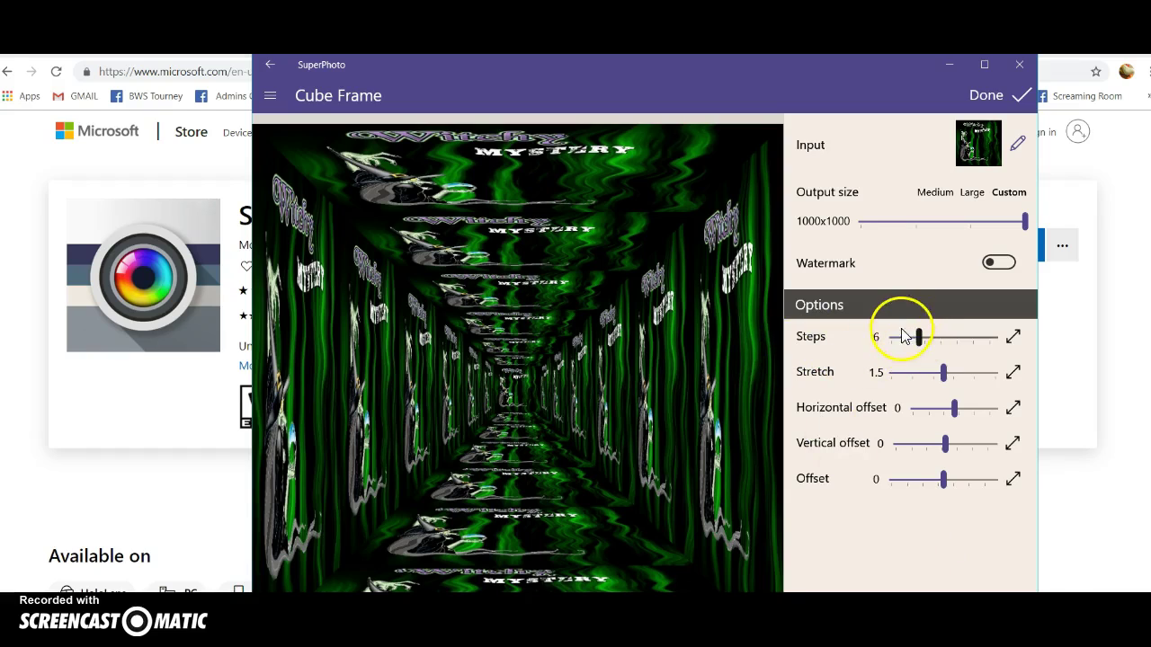
{"action": "left_click_drag", "start_coordinate": [911, 340], "coordinate": [893, 338]}
{"action": "left_click", "coordinate": [899, 385]}
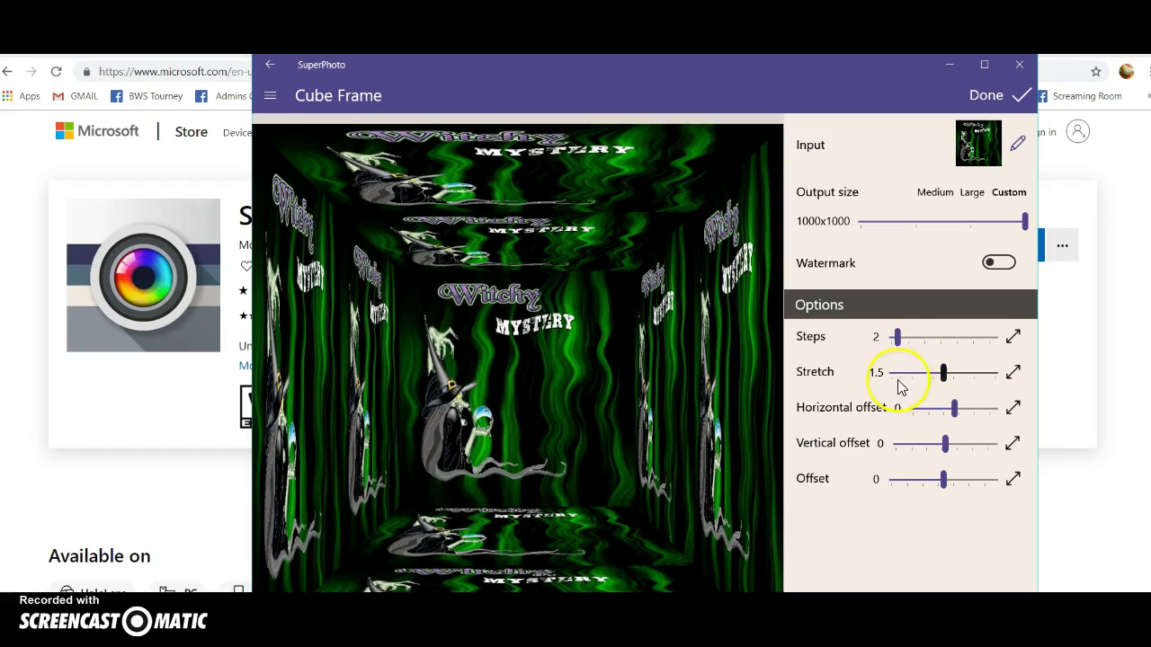
{"action": "left_click_drag", "start_coordinate": [943, 377], "coordinate": [907, 379]}
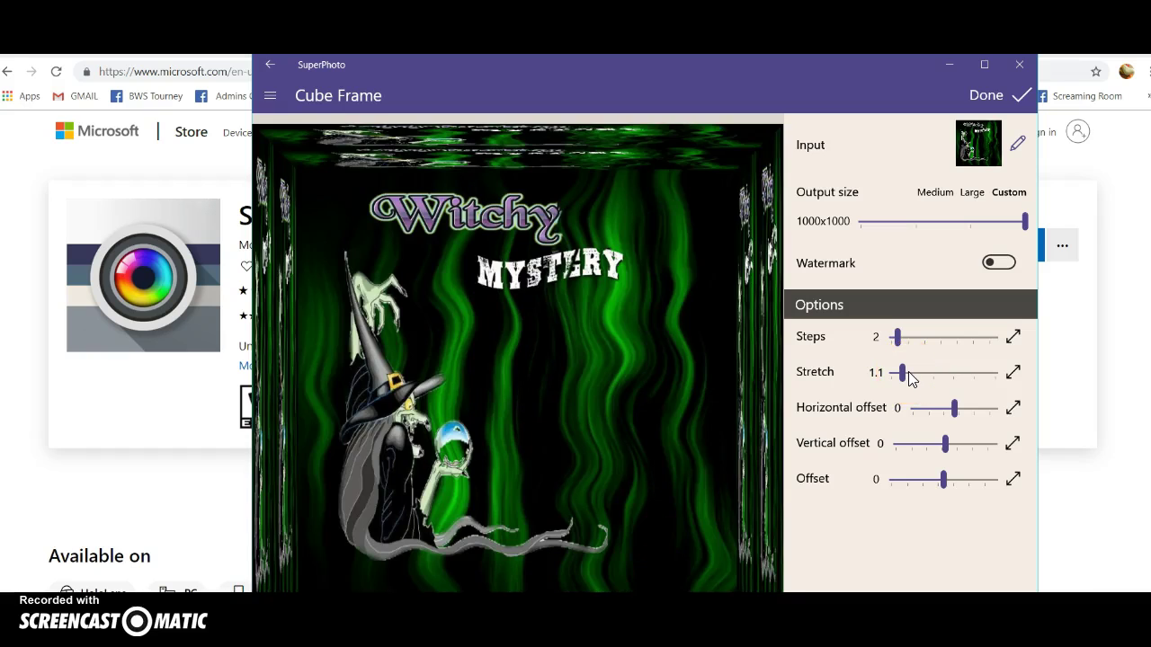
Set the Cube Frame's horizontal offset to -5.1, decline the preview retry, and leave the effect.
{"action": "left_click", "coordinate": [955, 409]}
{"action": "left_click_drag", "start_coordinate": [957, 416], "coordinate": [935, 409]}
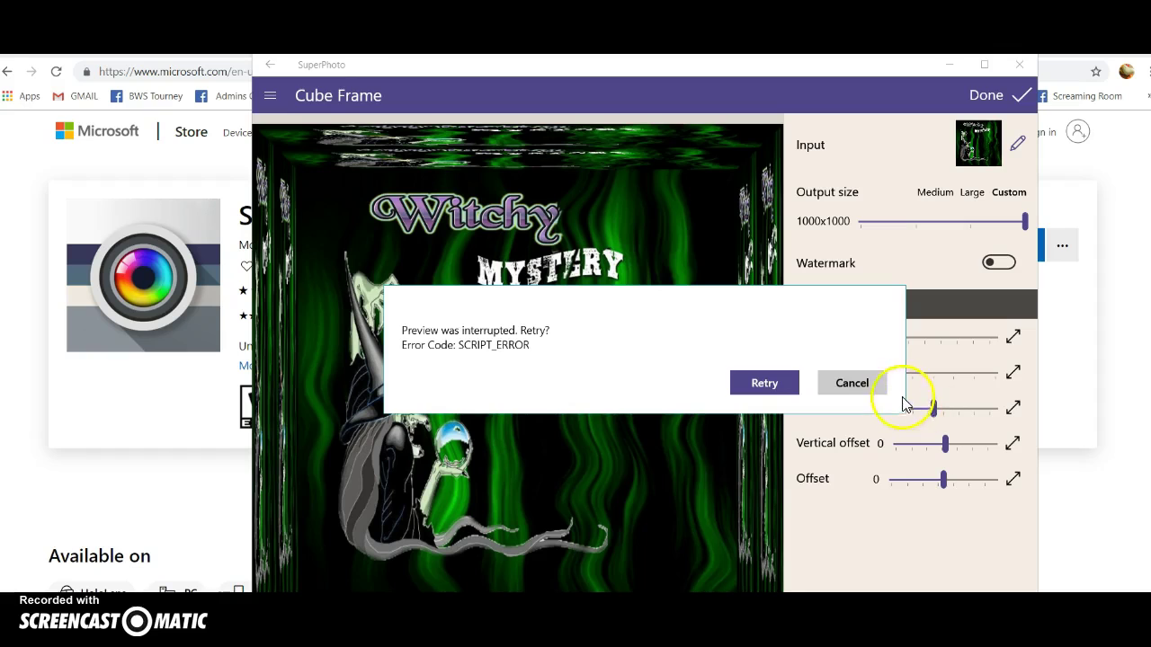
{"action": "left_click", "coordinate": [857, 382]}
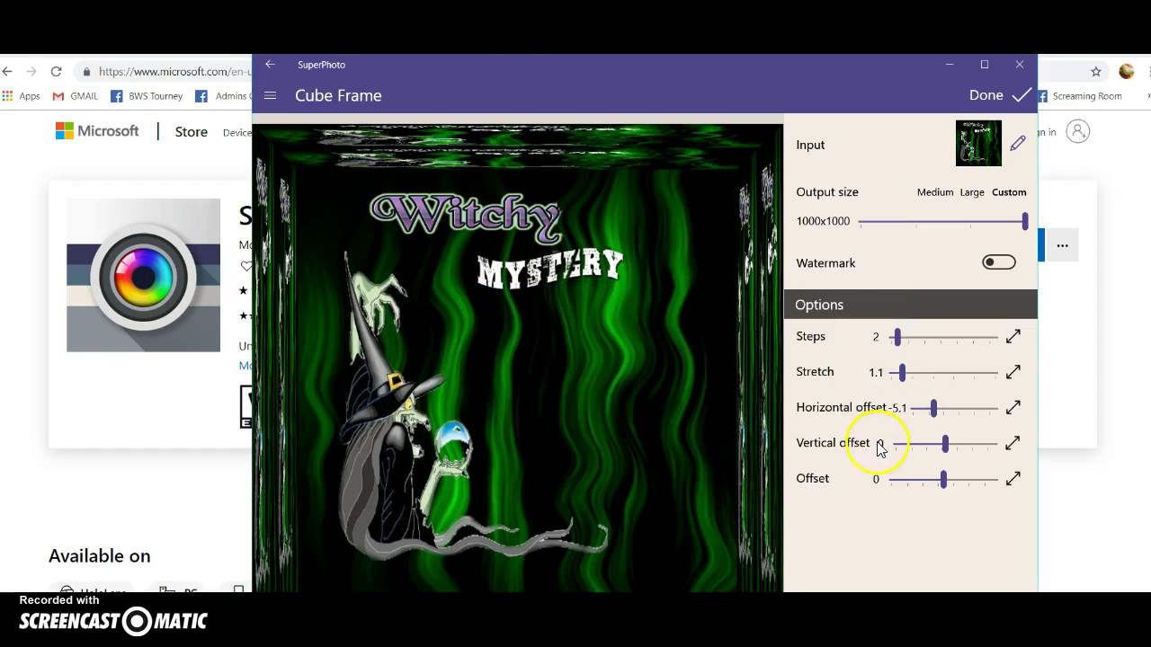
{"action": "left_click", "coordinate": [272, 64]}
Apply the green-thumbnail Tiled perspective effect from the 3D category to the photo, and return to the list.
{"action": "scroll", "coordinate": [665, 346], "scroll_direction": "down", "scroll_amount": 2}
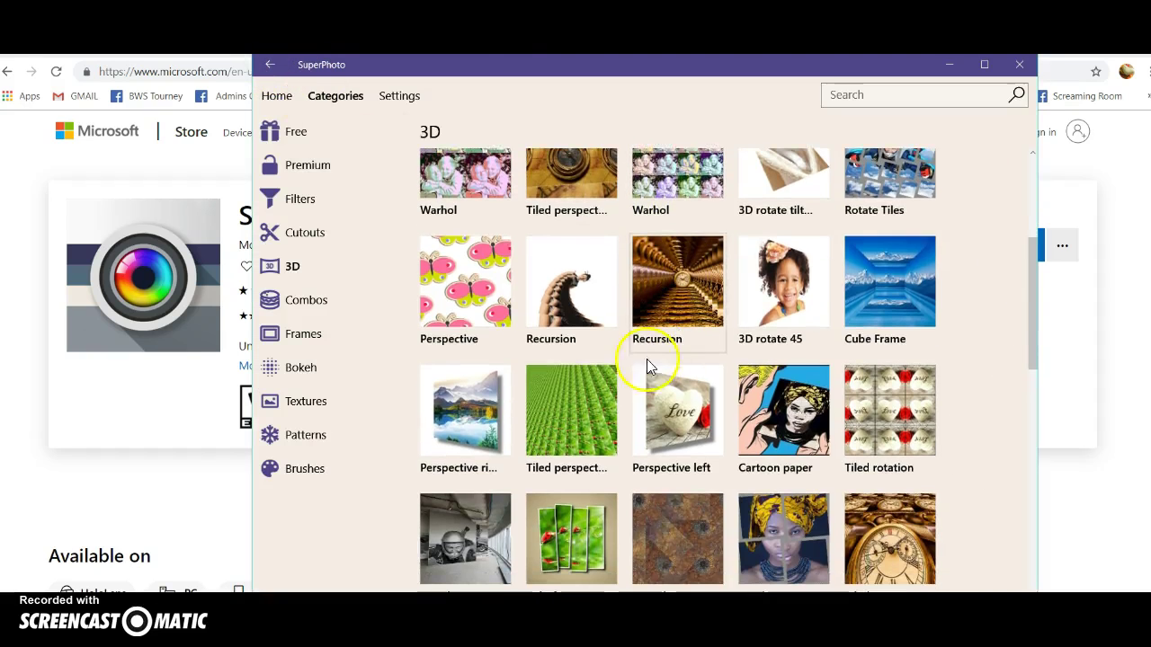
{"action": "left_click", "coordinate": [572, 398]}
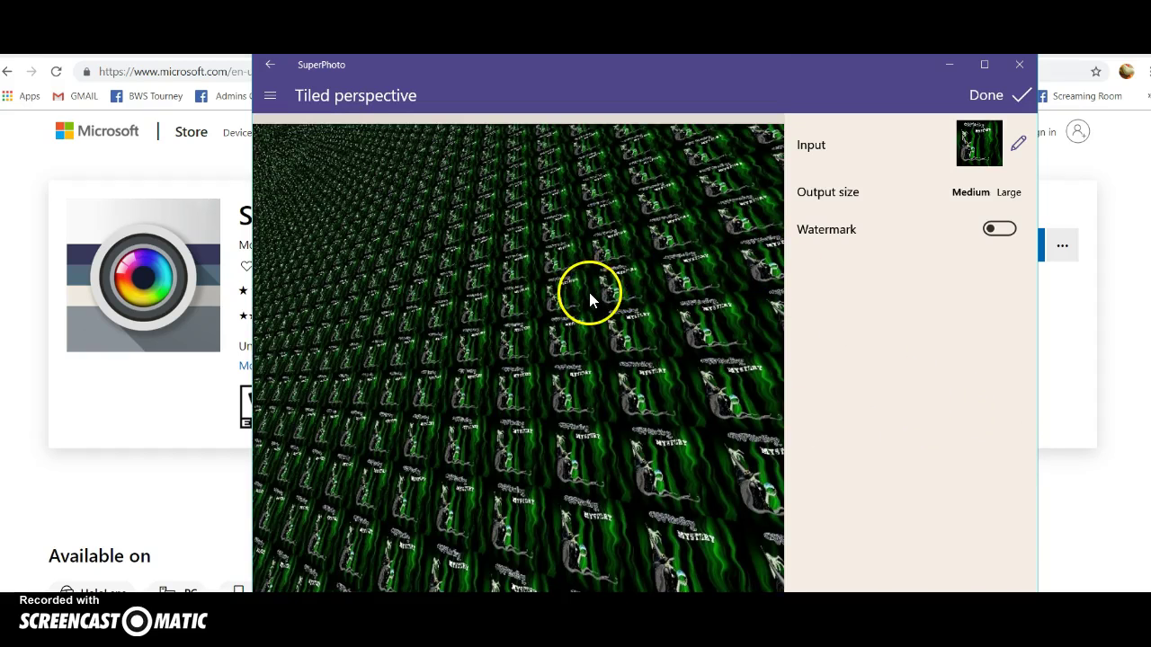
{"action": "left_click", "coordinate": [266, 63]}
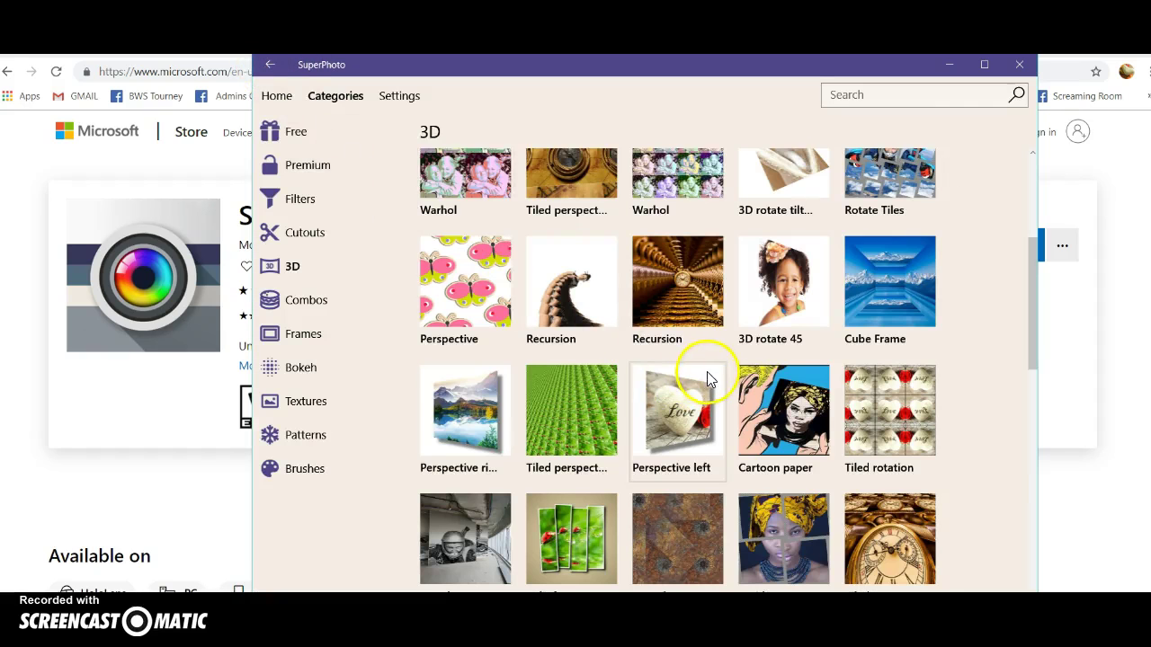
Apply the Divide effect from the 3D category to the photo, and return to the list.
{"action": "scroll", "coordinate": [700, 402], "scroll_direction": "down", "scroll_amount": 3}
{"action": "left_click", "coordinate": [784, 349]}
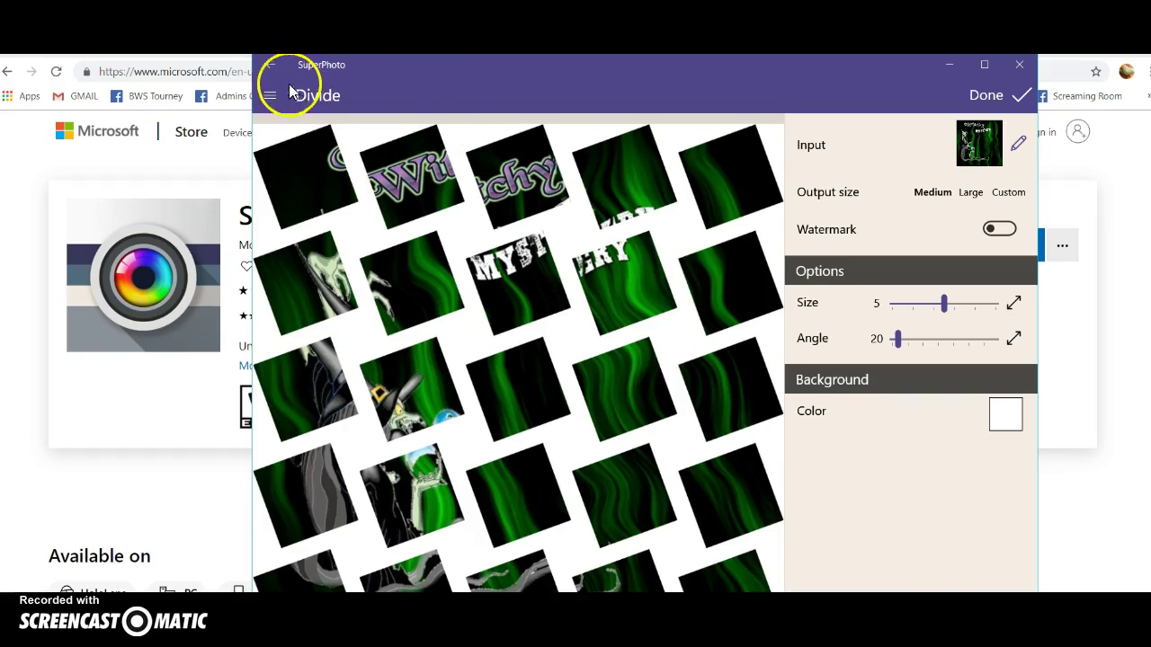
{"action": "left_click", "coordinate": [272, 63]}
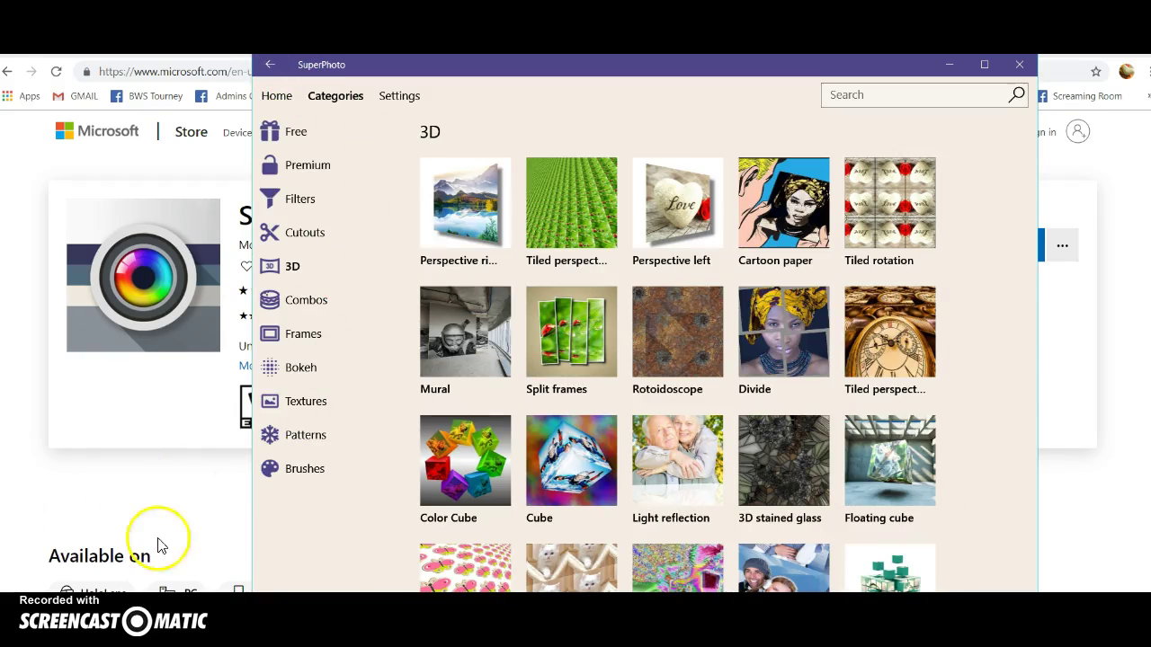